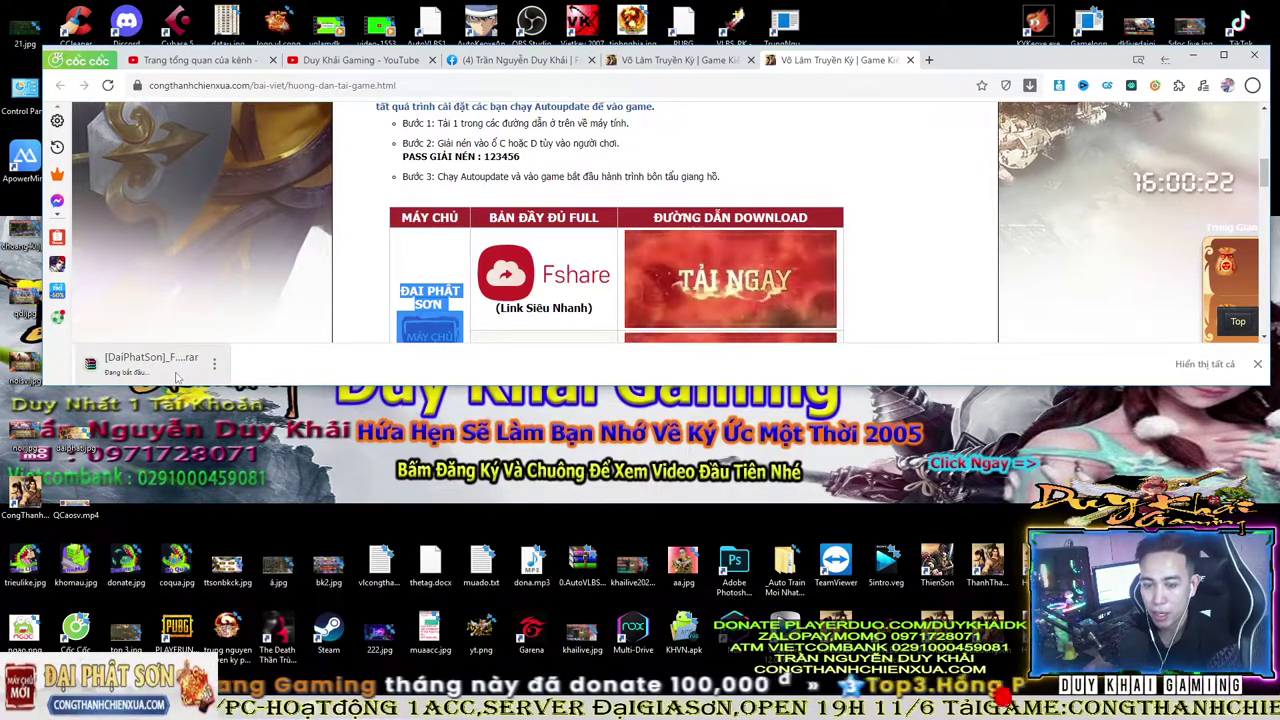
- Check the options for the downloading DaiPhatSon archive and maximize Cốc Cốc
right_click(176, 376)
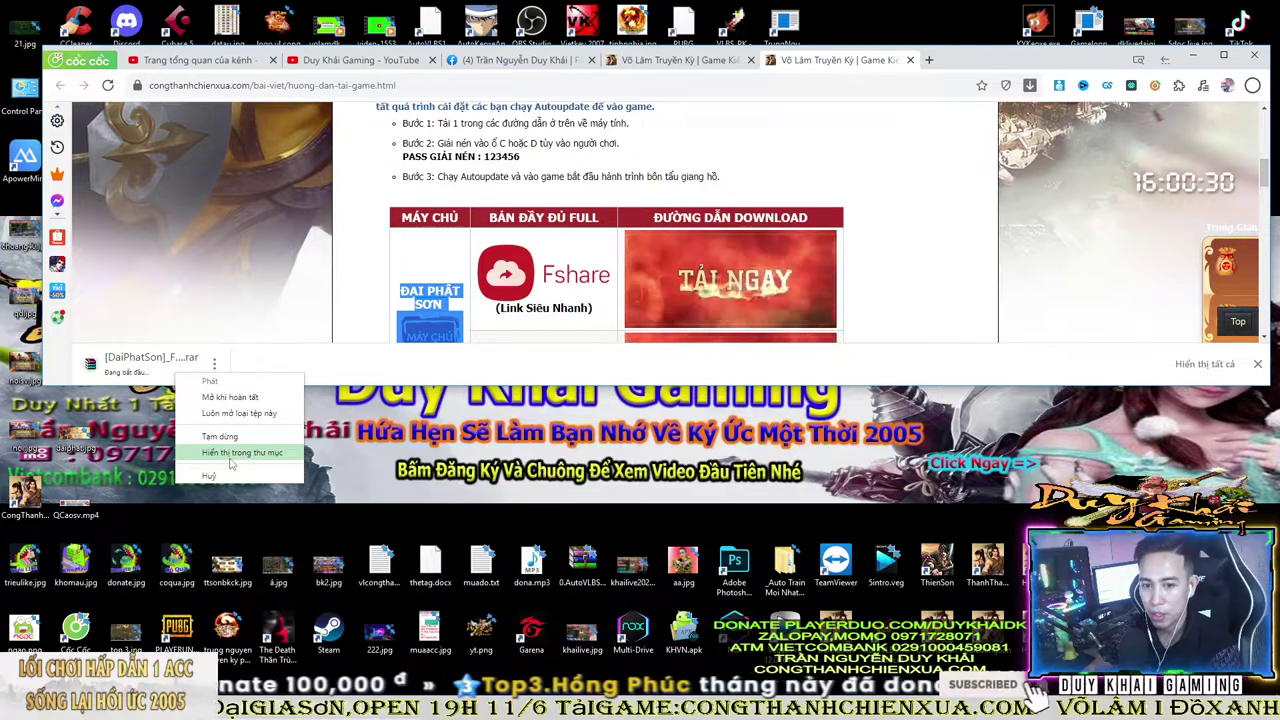
left_click(267, 365)
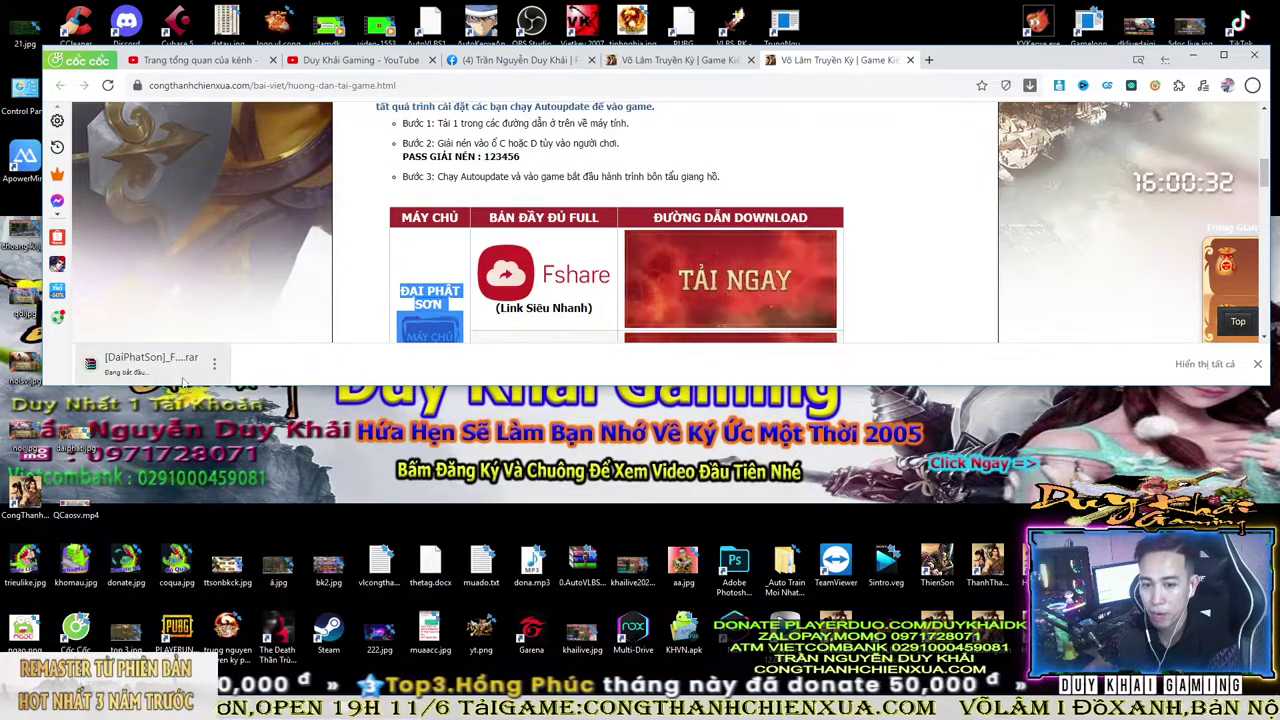
right_click(170, 373)
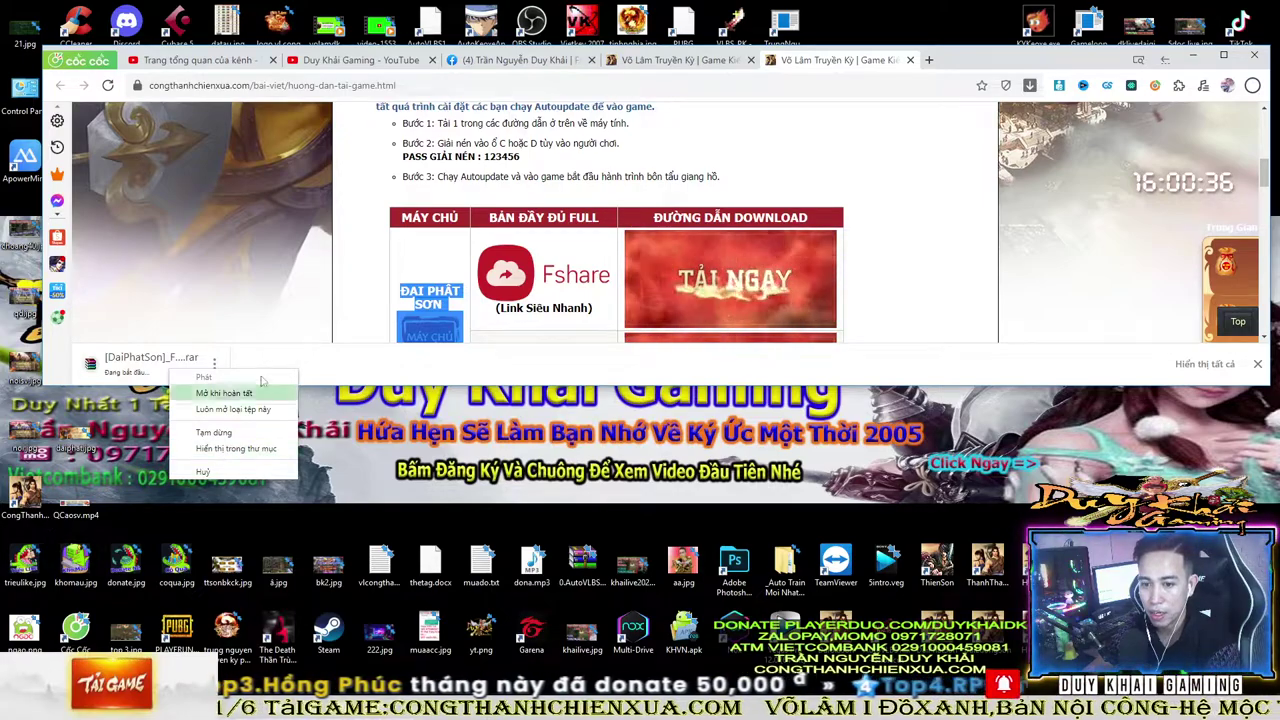
left_click(215, 362)
left_click_drag(1000, 66, 985, 70)
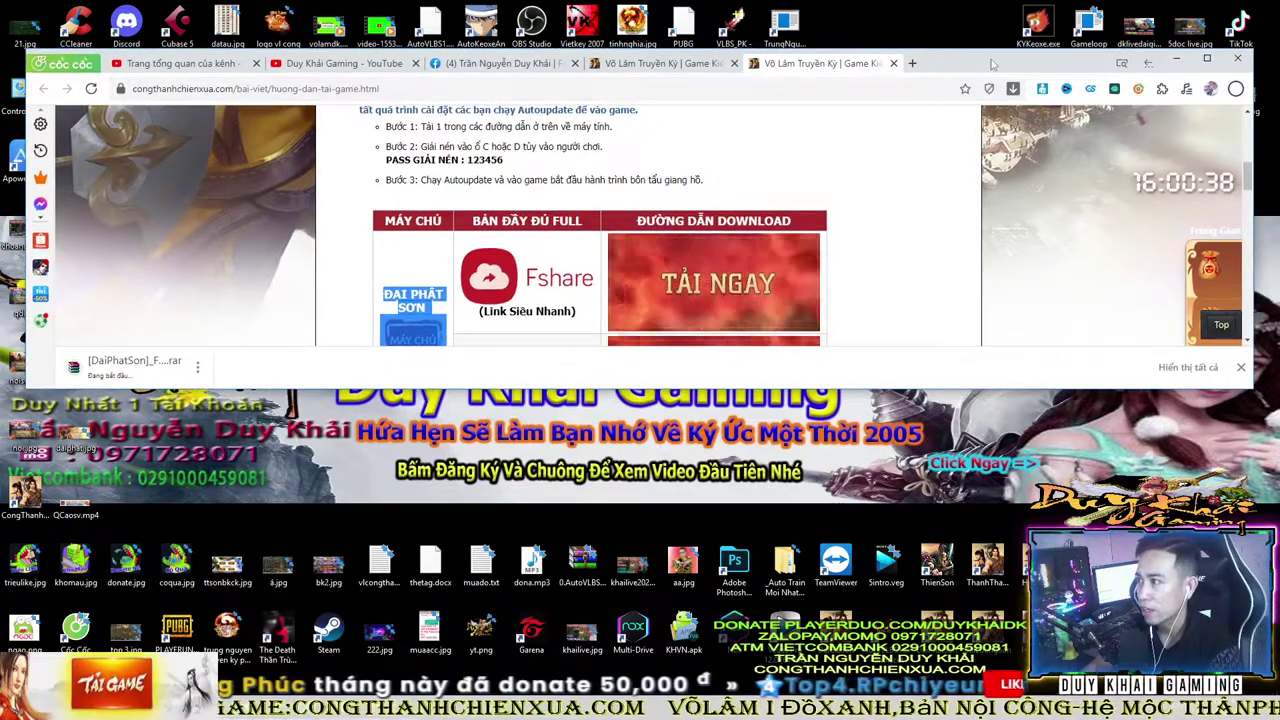
double_click(985, 70)
- Open Cốc Cốc's downloads page showing the archive at 280 MB of 2.8 GB
scroll(1150, 269, "up", 1)
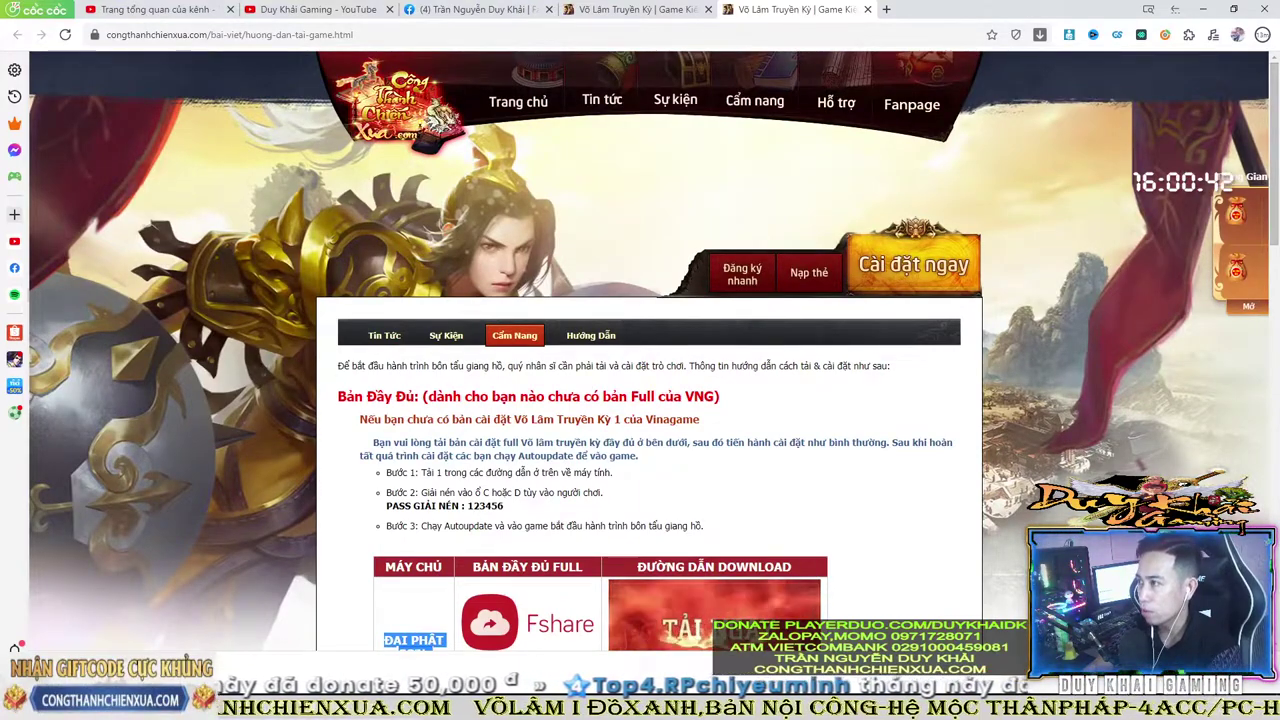
left_click(1085, 265)
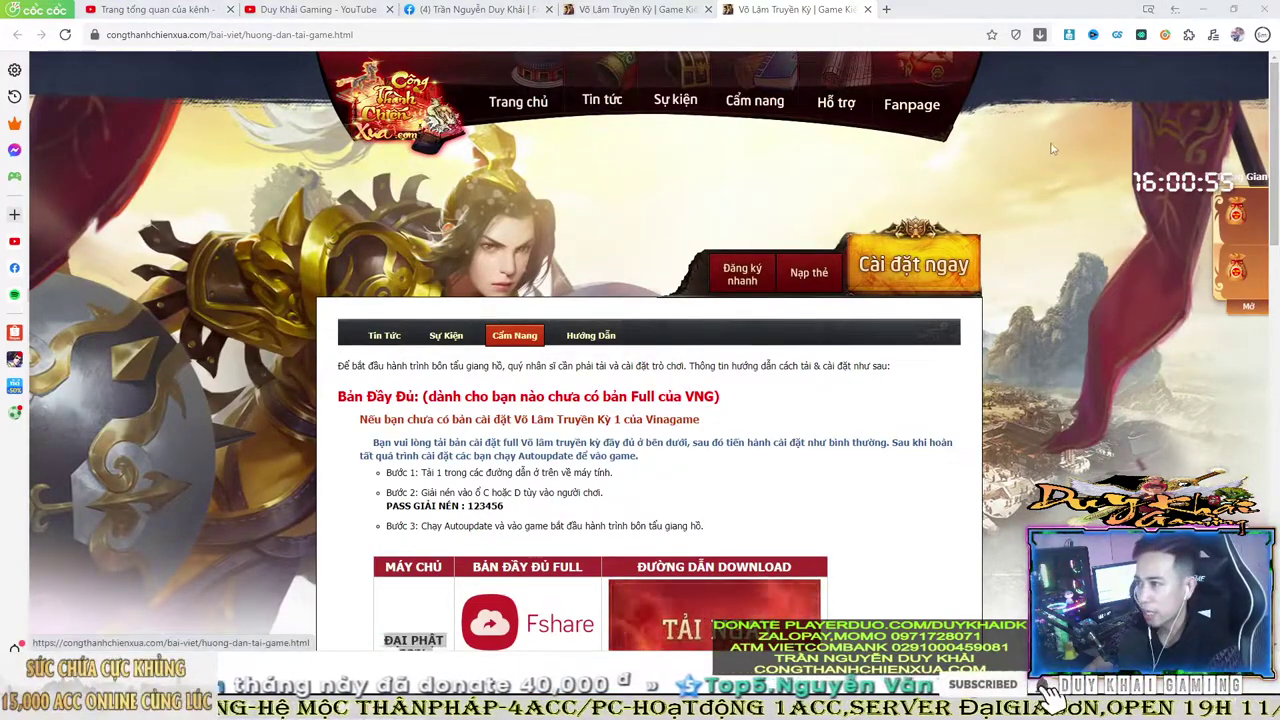
double_click(1058, 18)
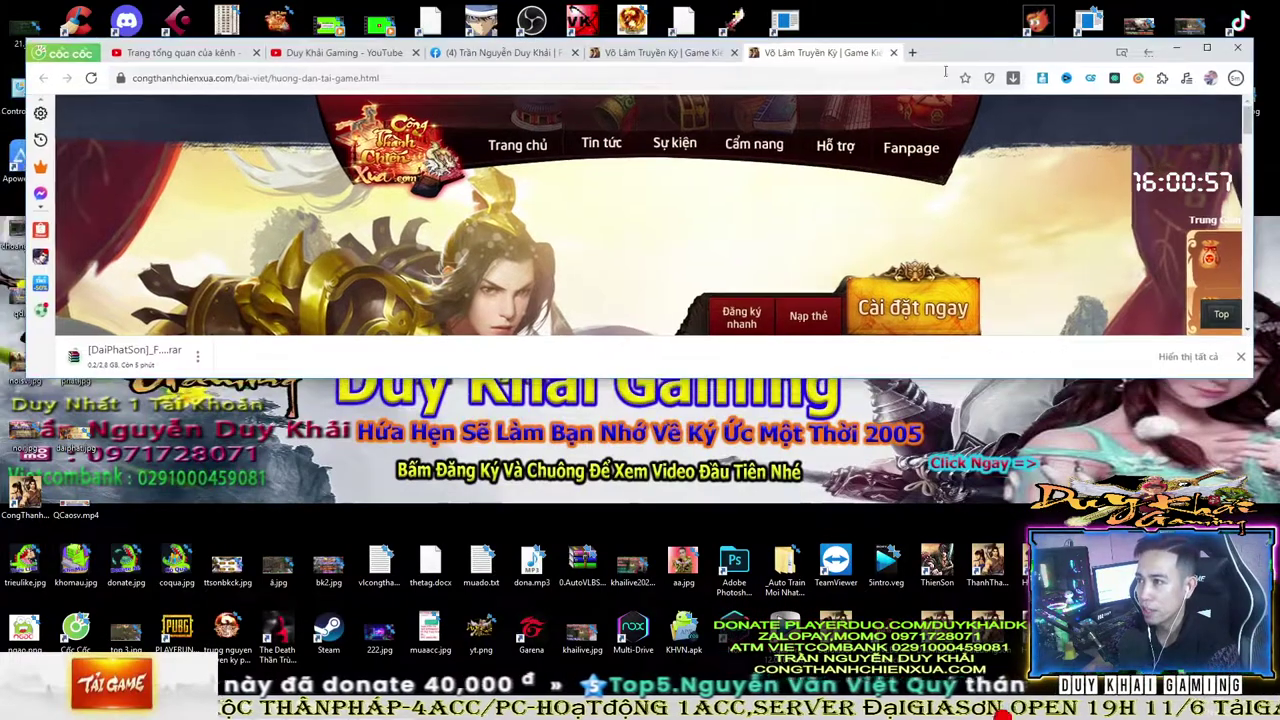
left_click(197, 352)
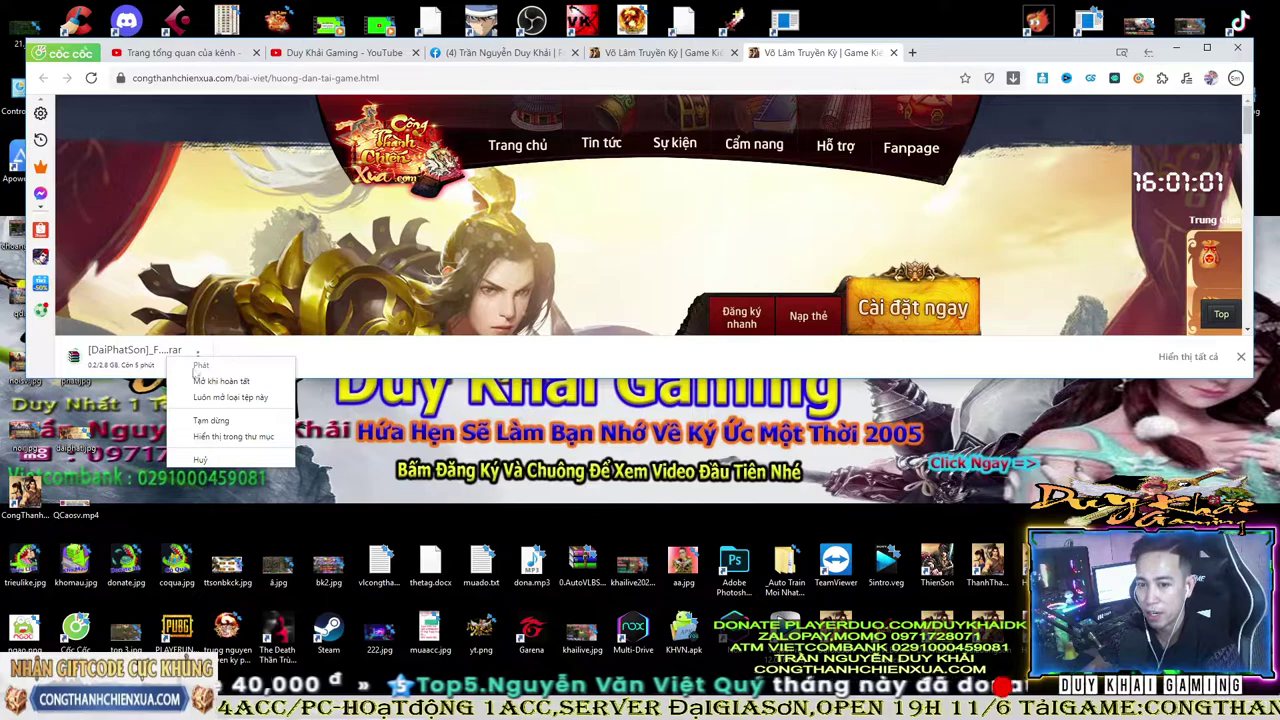
left_click(367, 362)
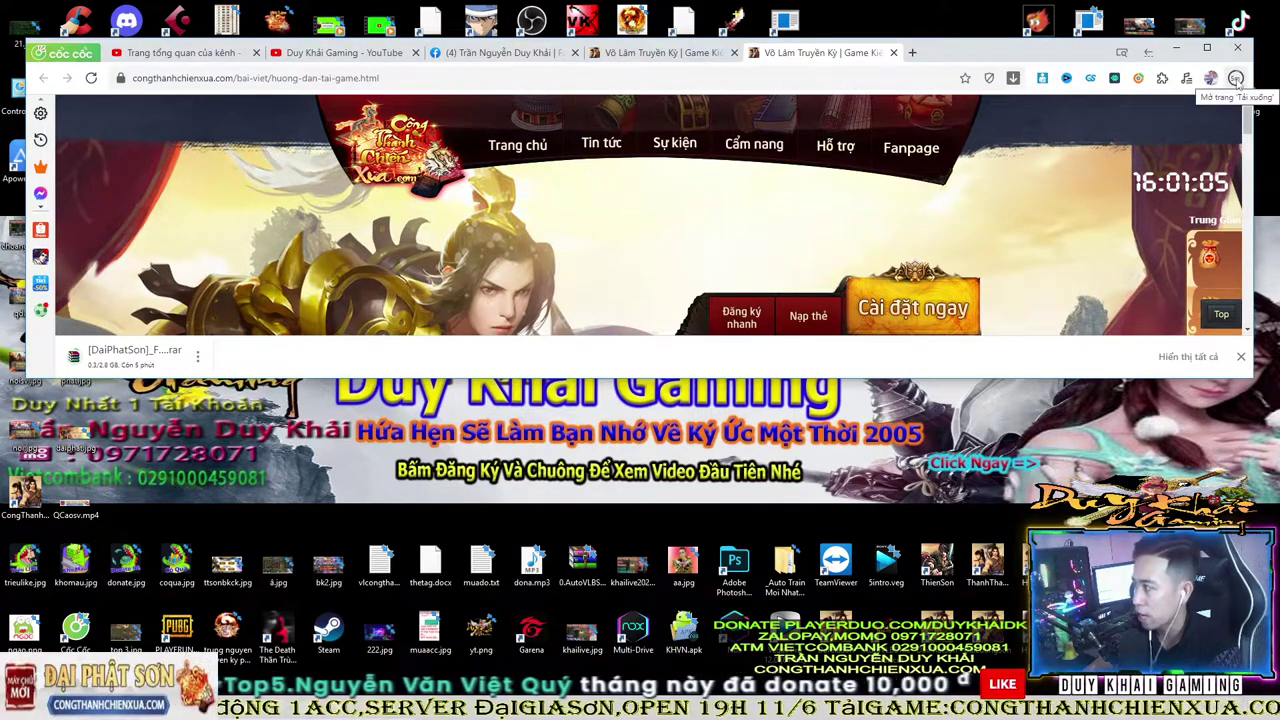
left_click(1236, 80)
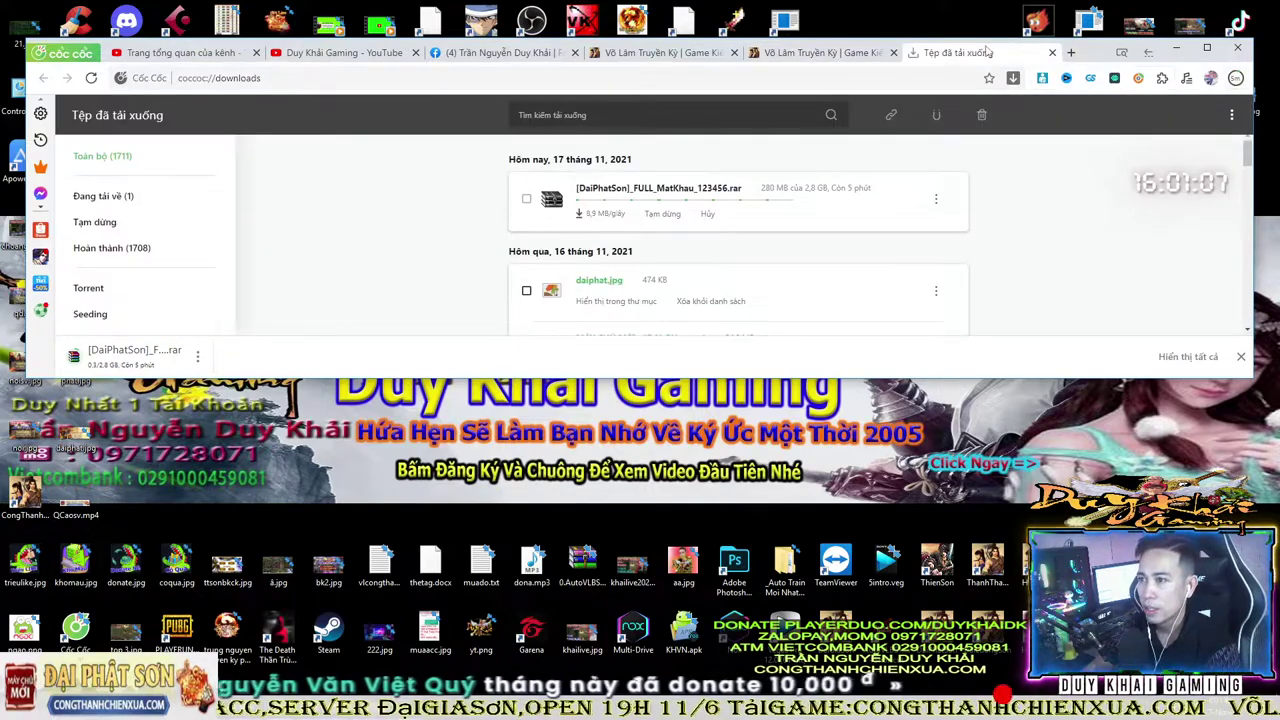
- Maximize the downloads tab while the DaiPhatSon archive keeps downloading
double_click(1085, 52)
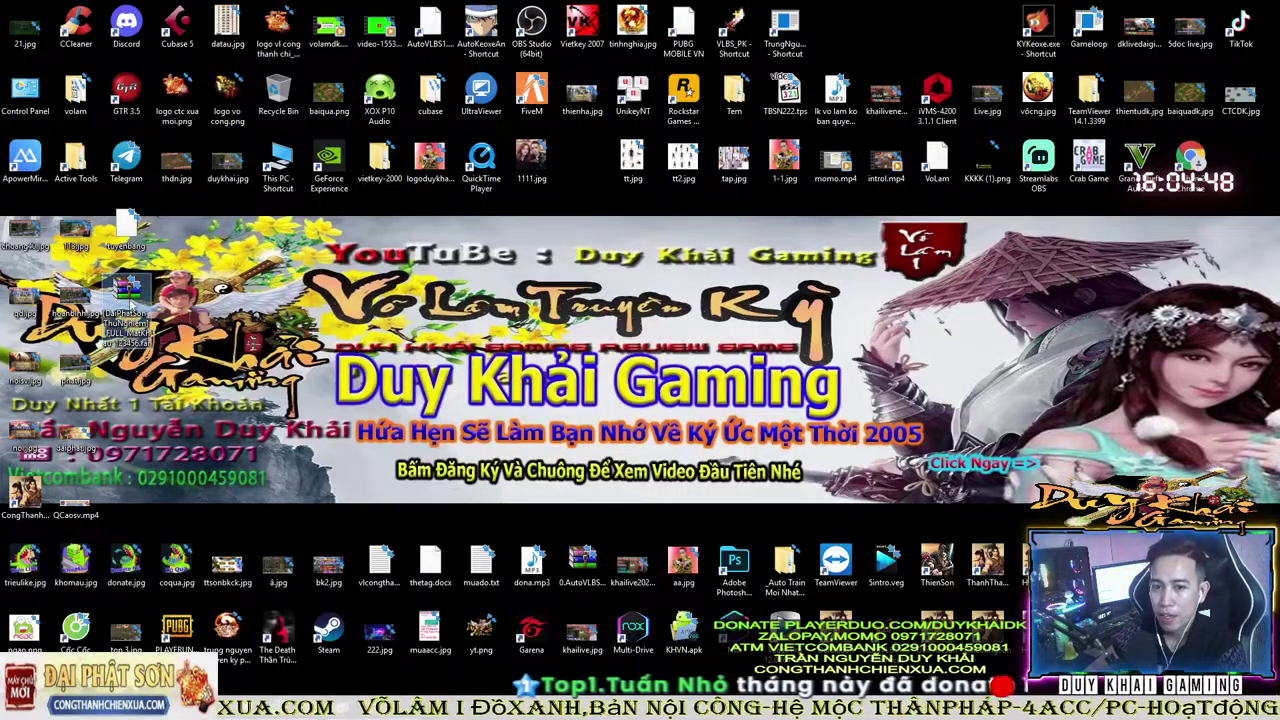
- Move the archive icon to the top desktop rows, then open This PC and the Game (G:) drive
left_click_drag(127, 287, 590, 170)
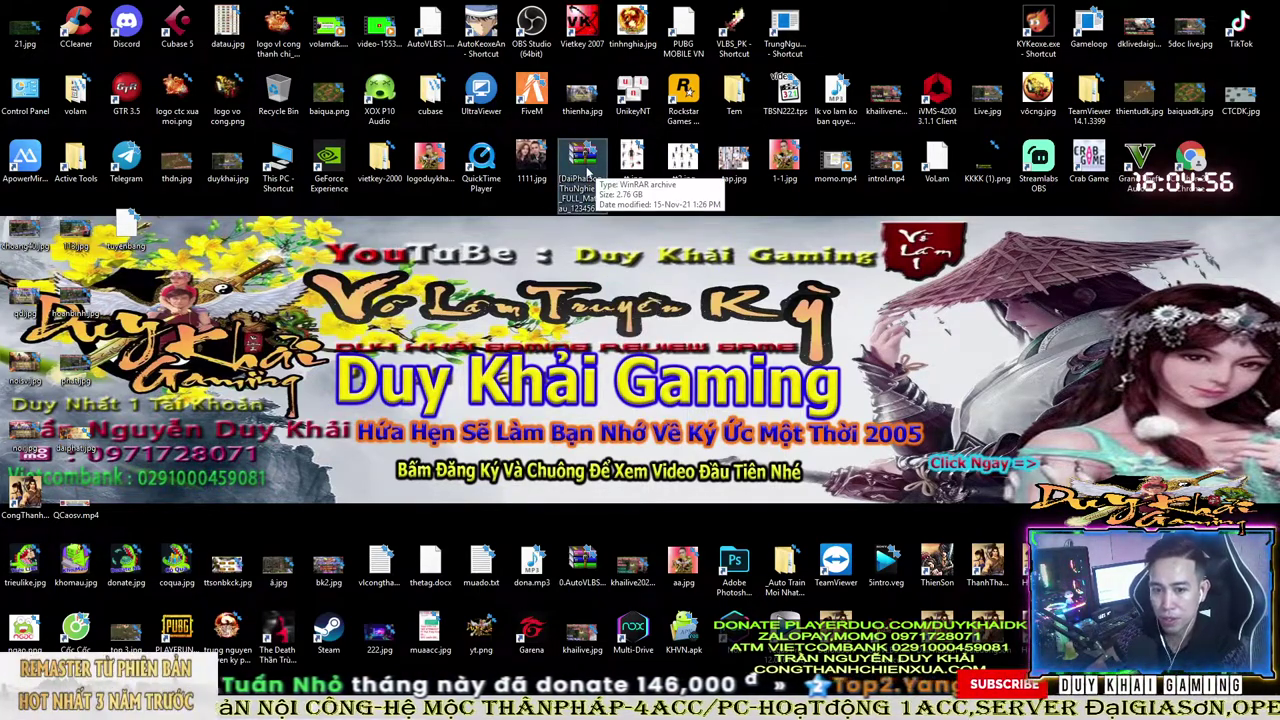
double_click(278, 162)
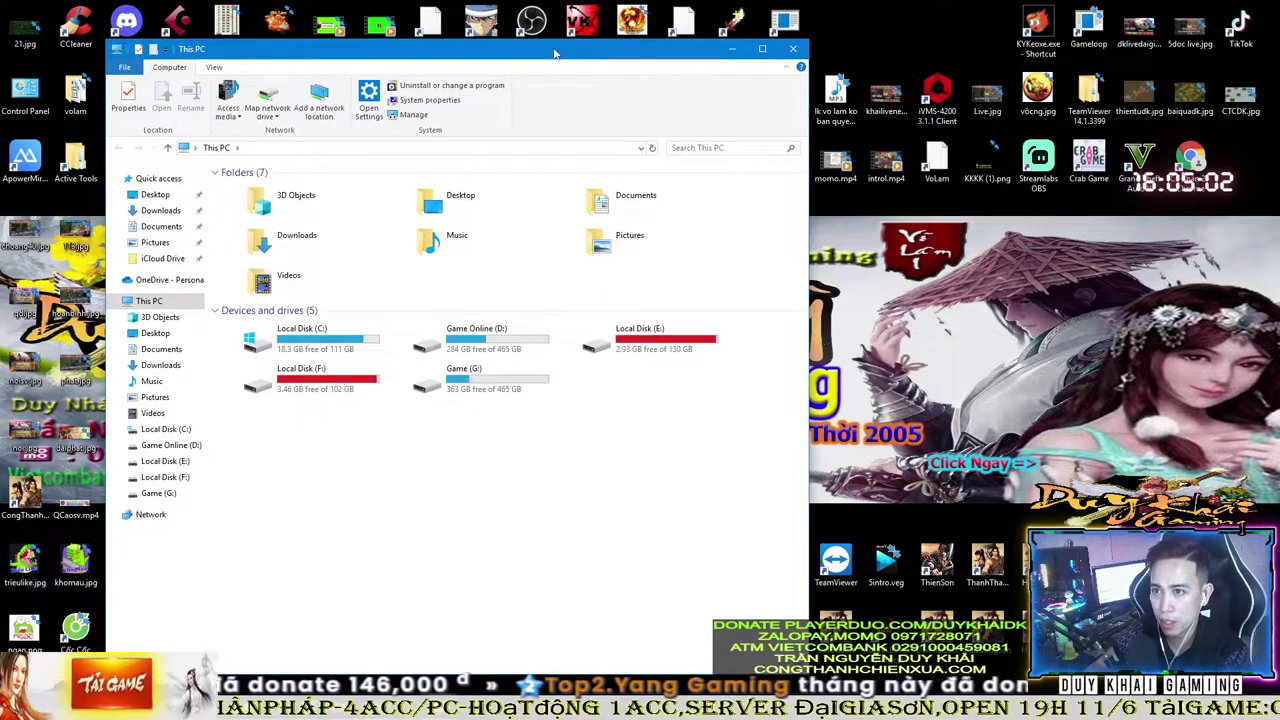
left_click_drag(555, 53, 474, 53)
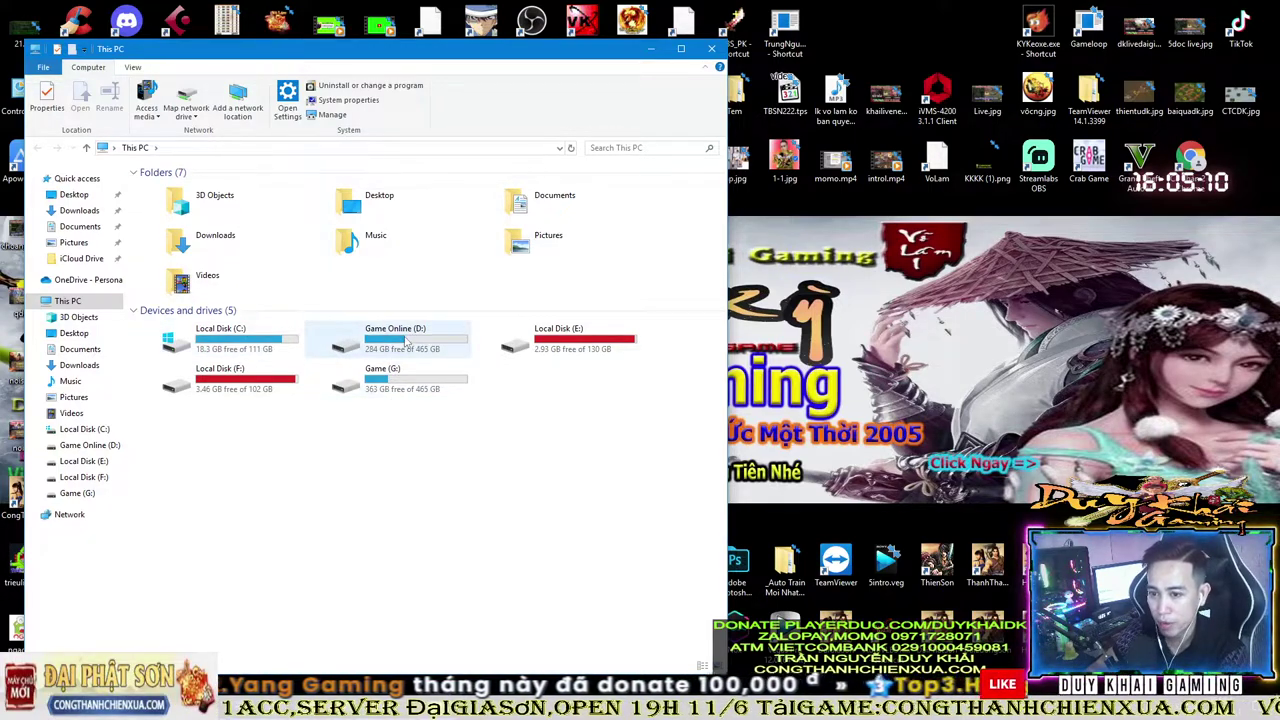
double_click(406, 394)
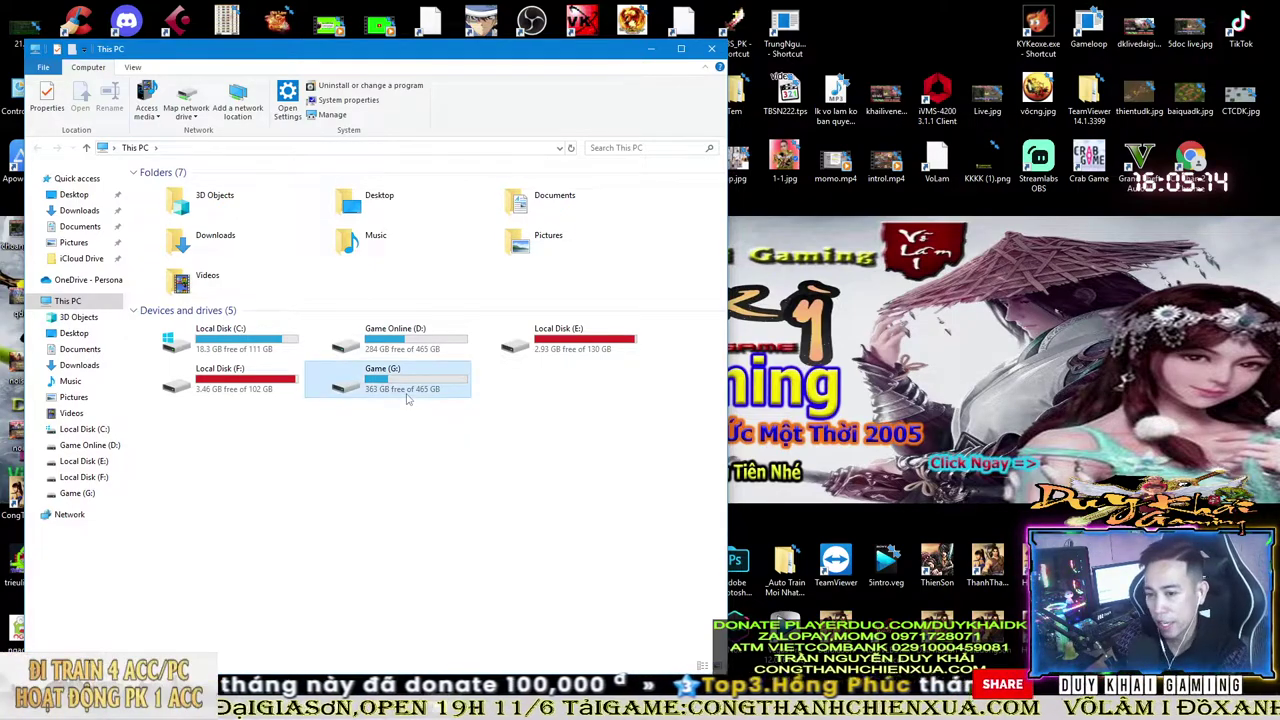
- Create a folder named DaiPhatSon on Game (G:), then delete it
right_click(363, 410)
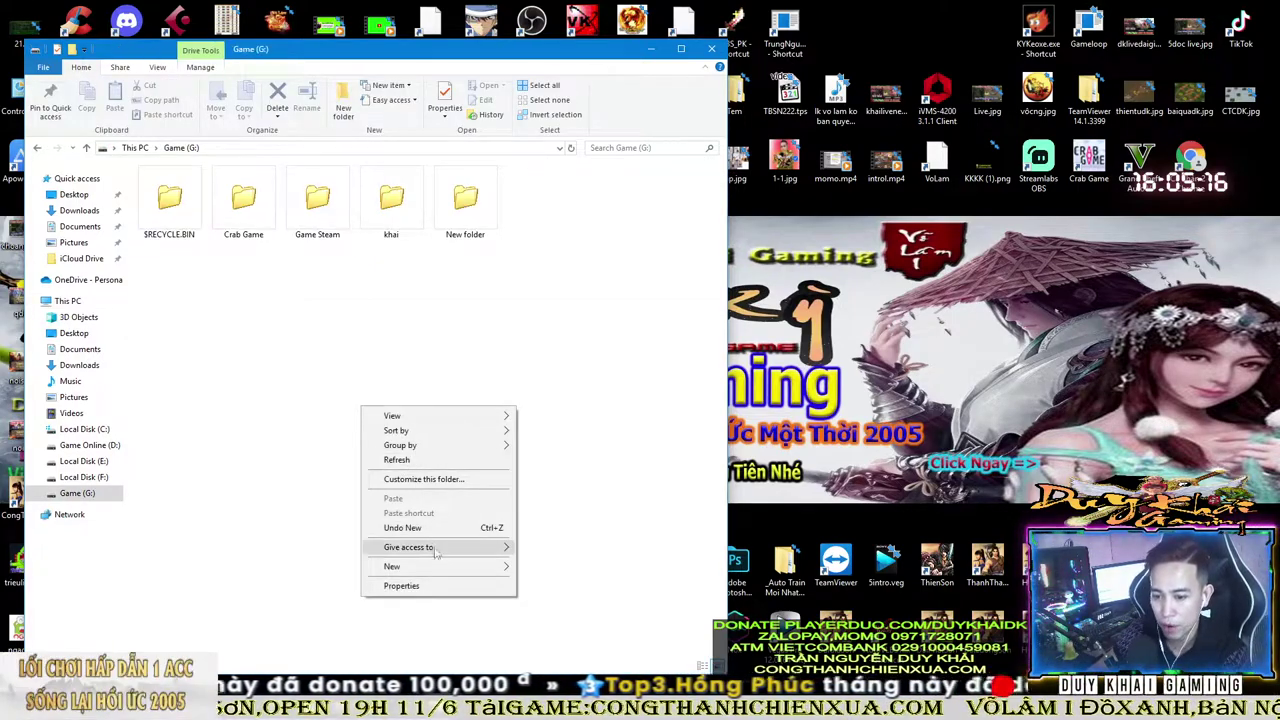
mouse_move(440, 566)
left_click(556, 402)
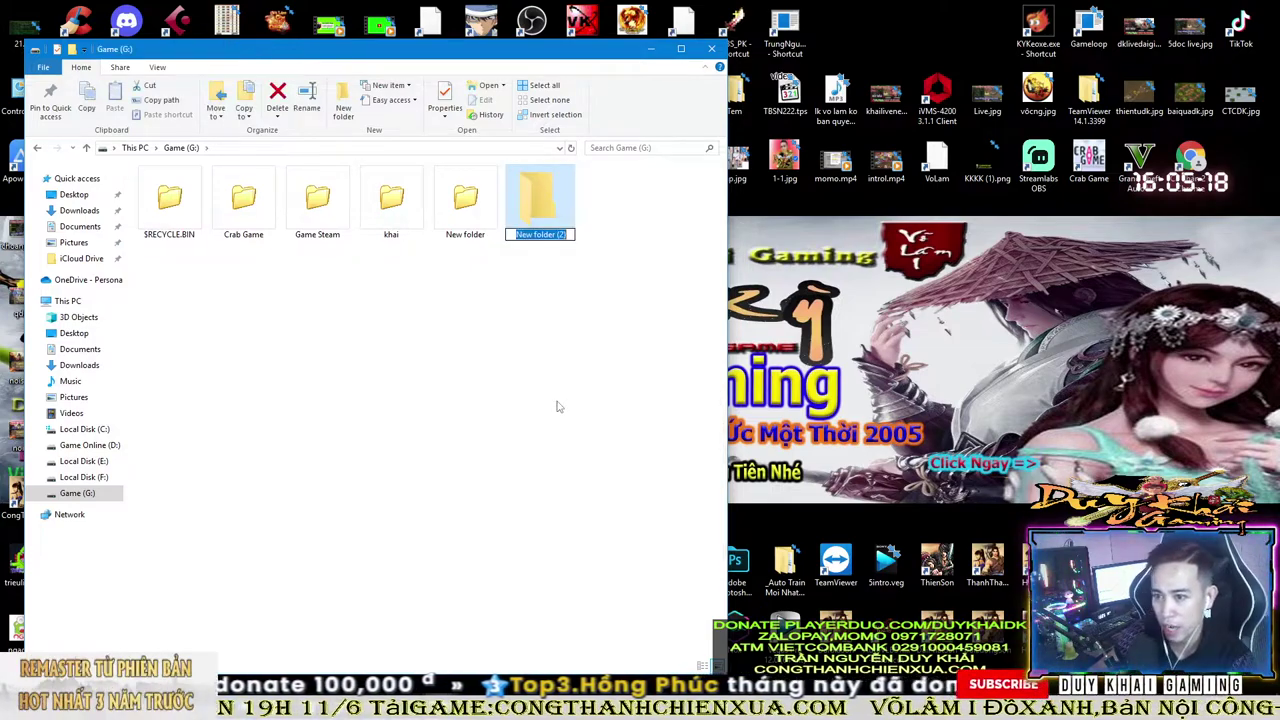
type("DaiPhatSon")
key("Return")
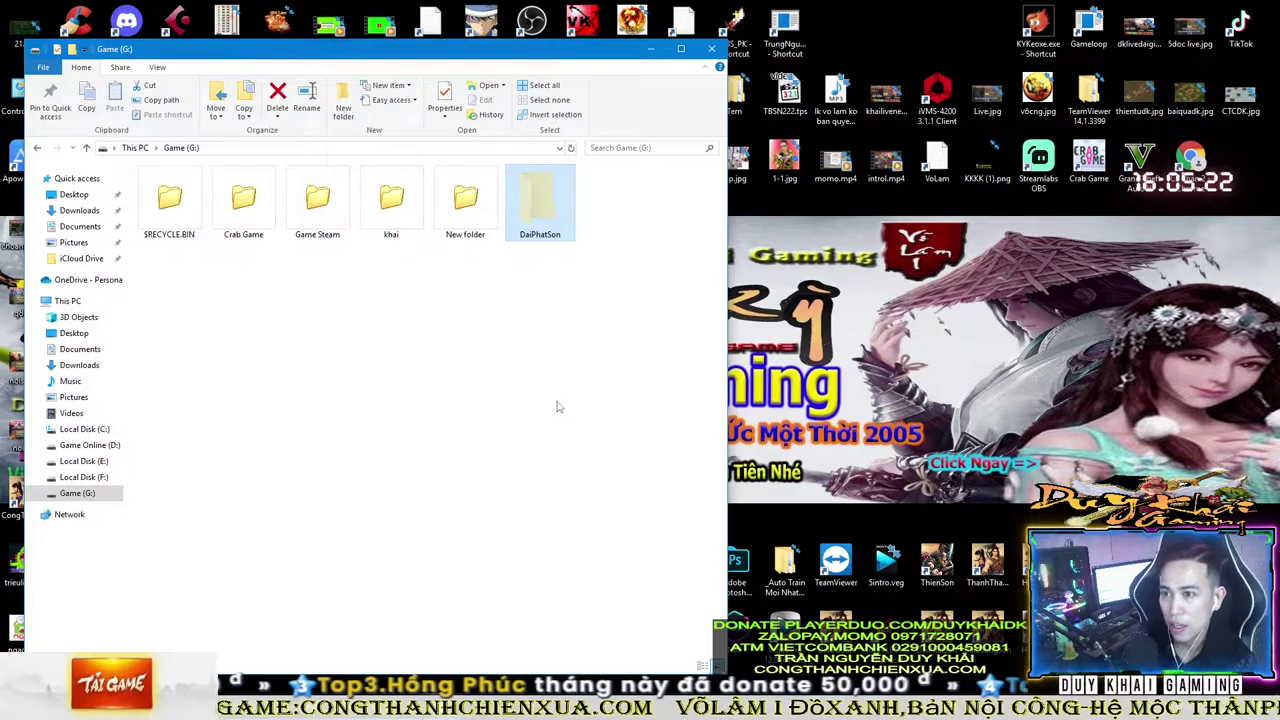
key("Delete")
- Create a new folder with the default name New folder (2) and open it
right_click(375, 335)
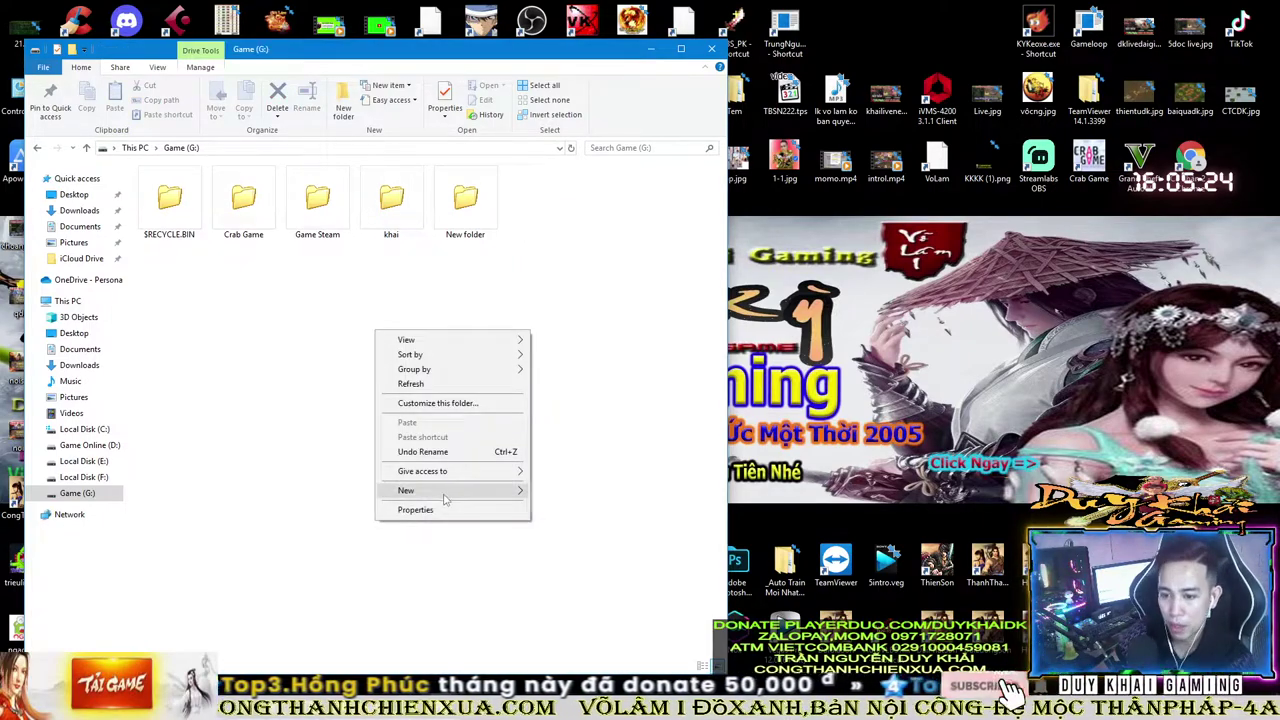
mouse_move(400, 489)
left_click(557, 491)
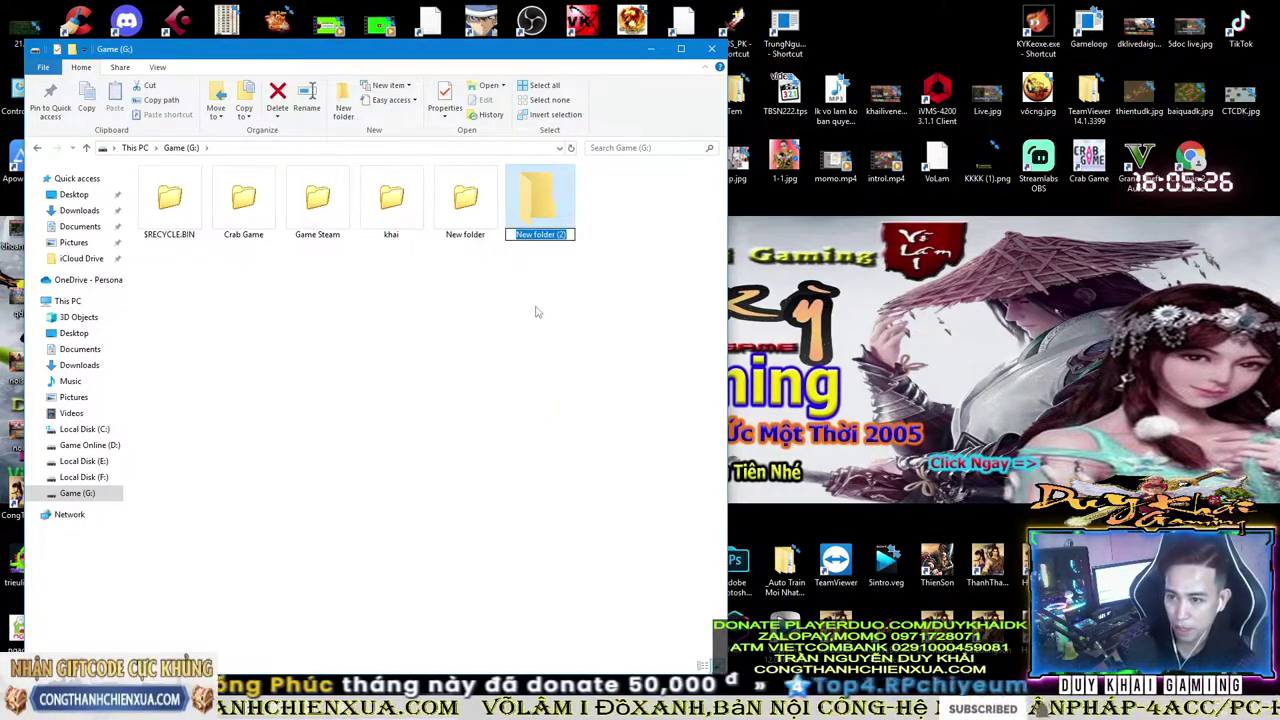
left_click(550, 205)
double_click(548, 208)
left_click_drag(527, 54, 686, 268)
mouse_move(576, 176)
left_mouse_down()
mouse_move(446, 471)
mouse_move(578, 176)
left_mouse_up()
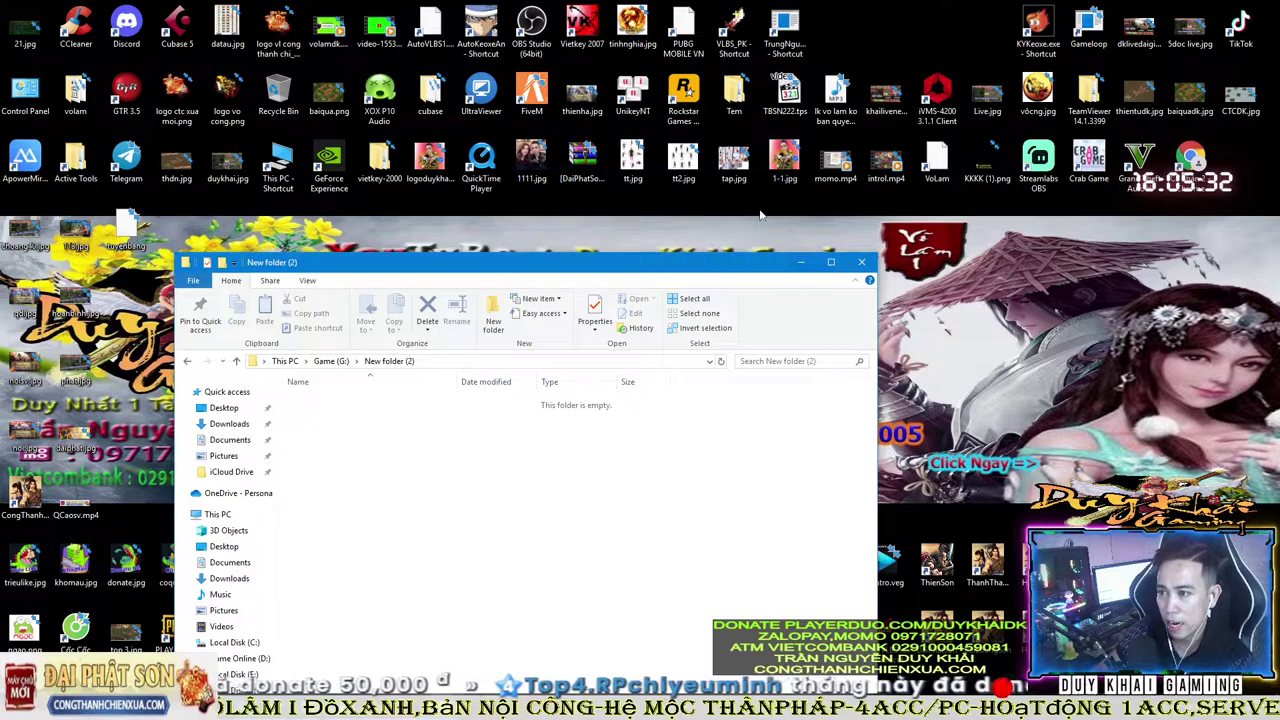
- Cut the DaiPhatSon archive from the desktop and paste it into New folder (2)
right_click(578, 163)
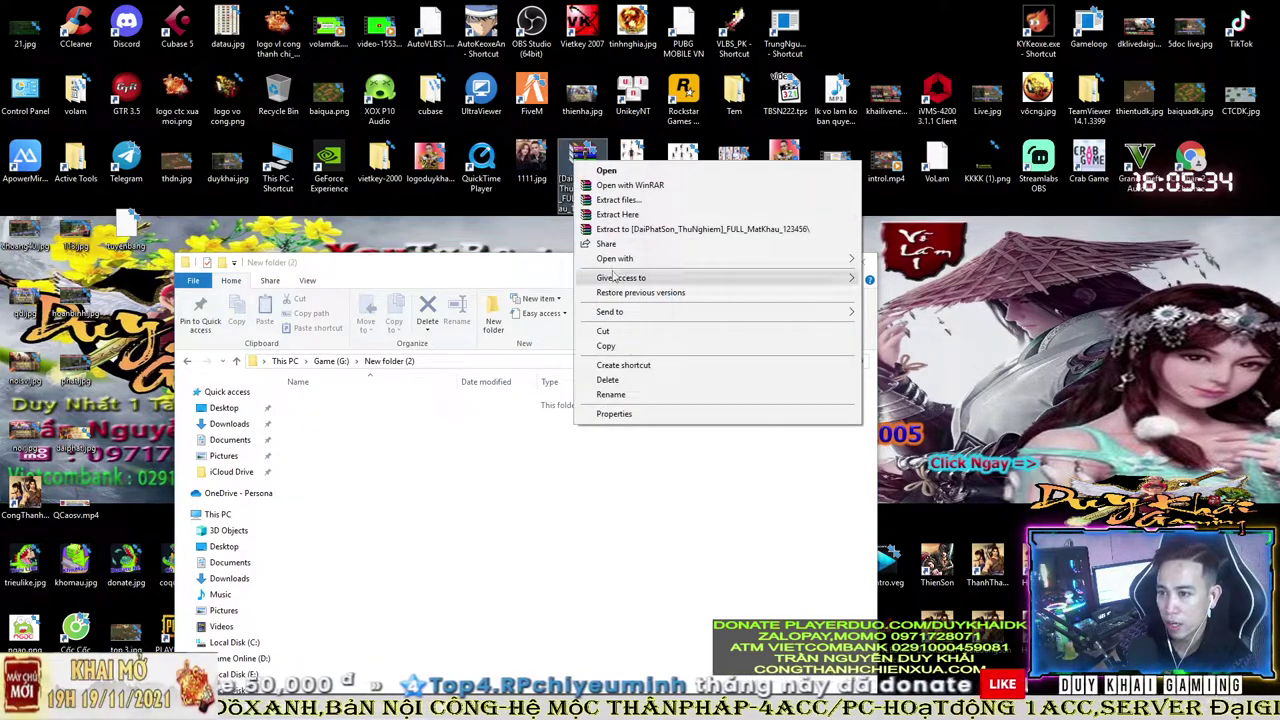
left_click(580, 166)
right_click(582, 167)
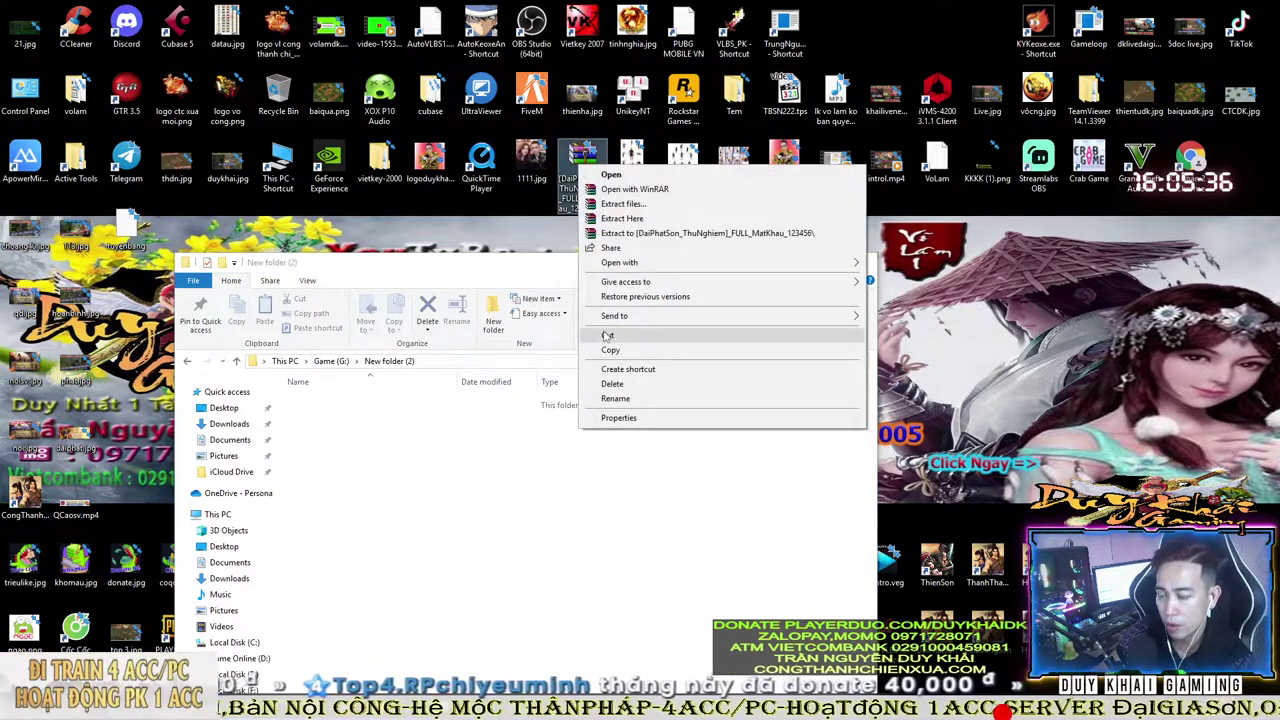
left_click(607, 336)
right_click(381, 460)
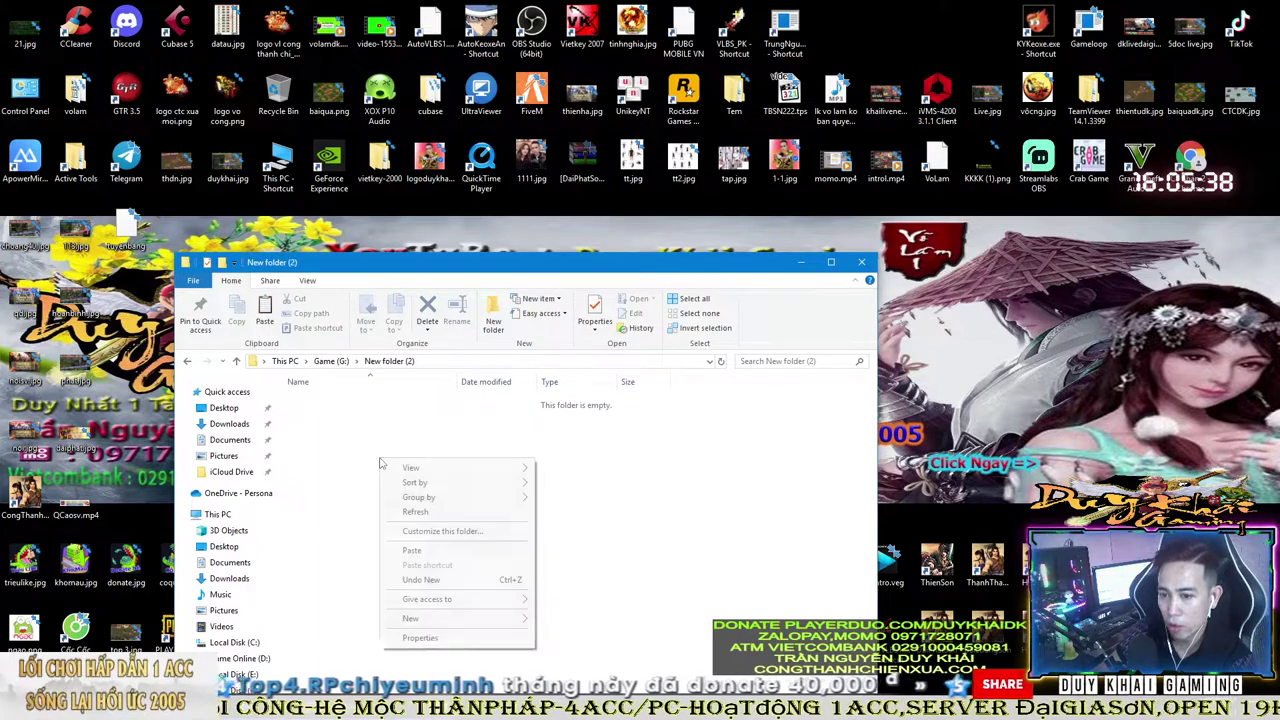
left_click(434, 551)
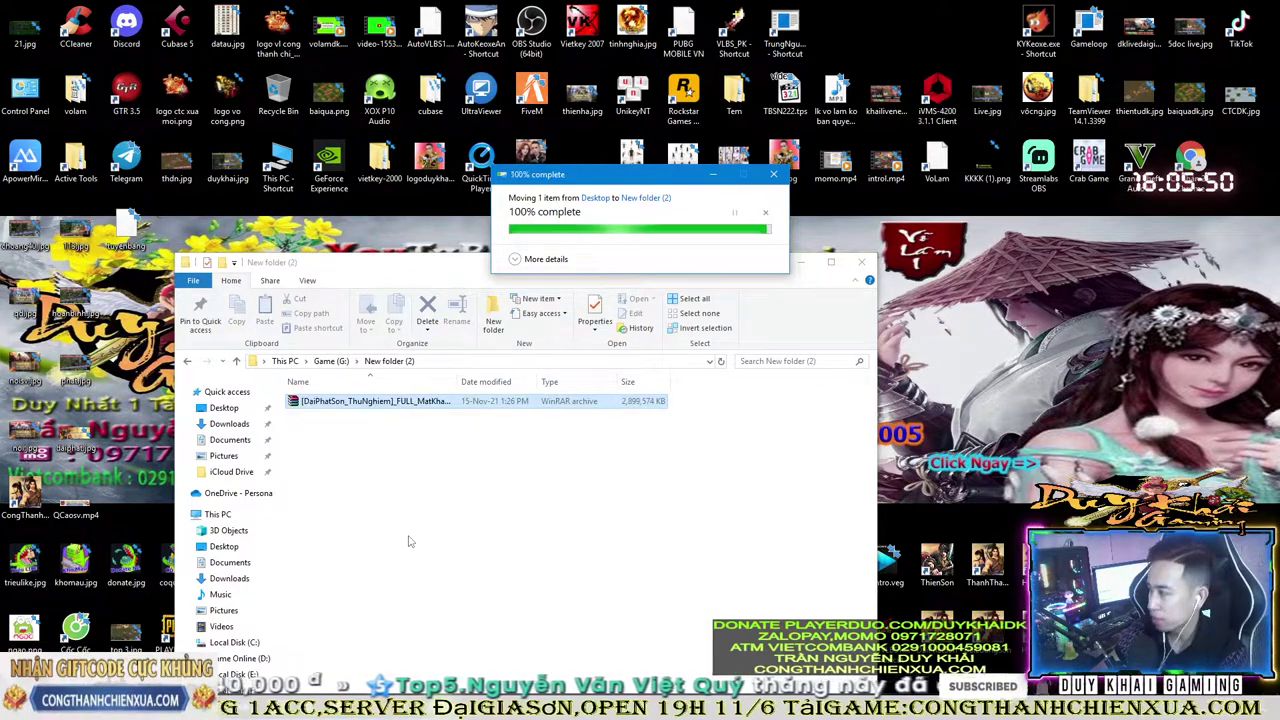
left_click_drag(470, 262, 485, 204)
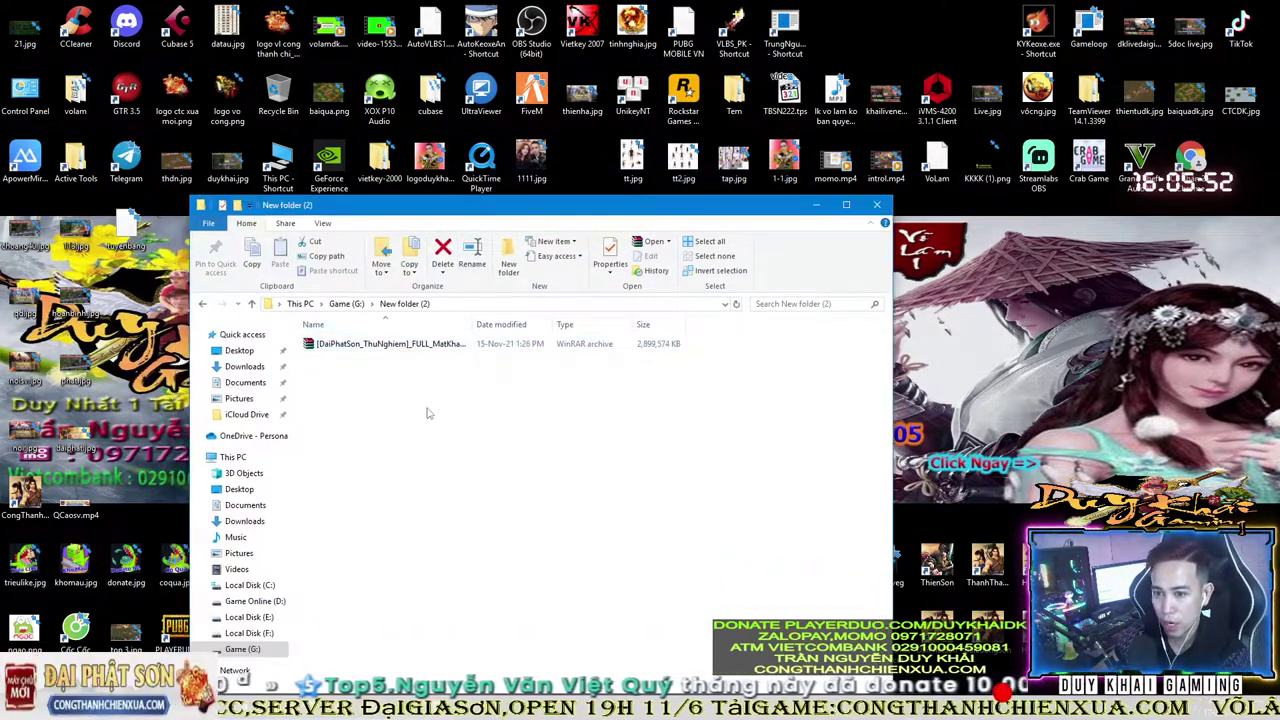
- Extract the archive here, entering and checking the archive password
right_click(375, 345)
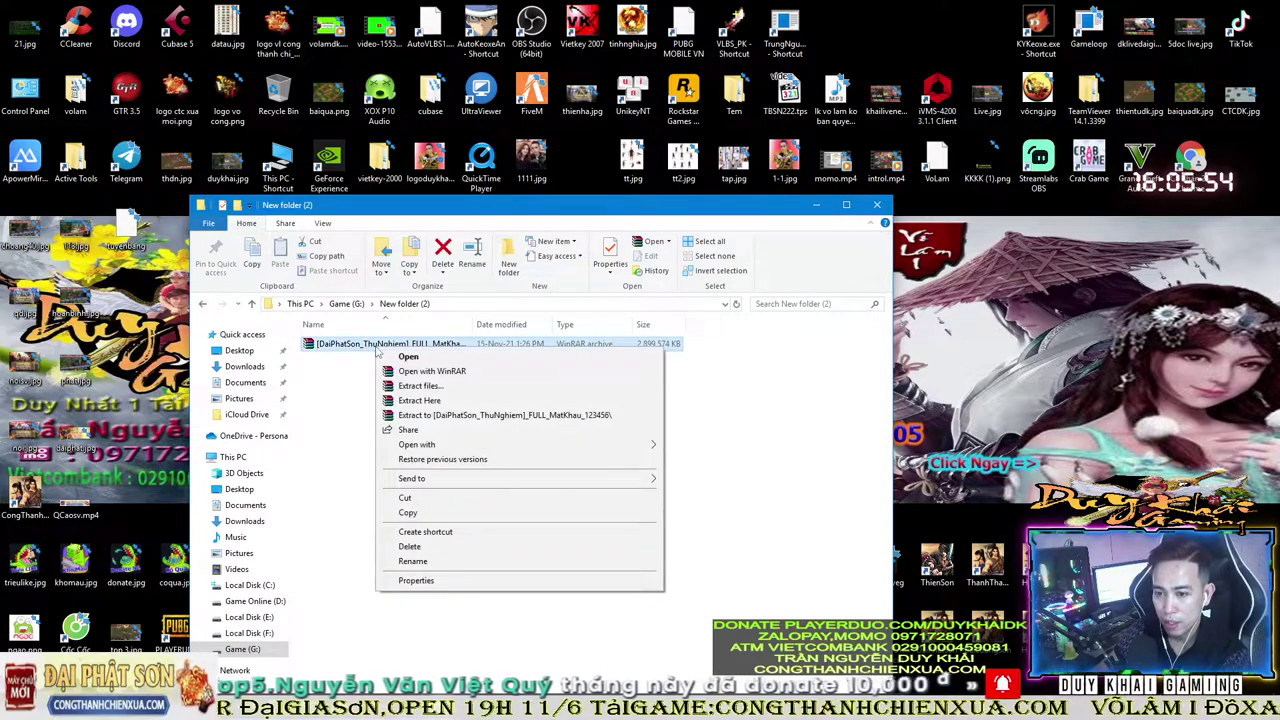
left_click(446, 401)
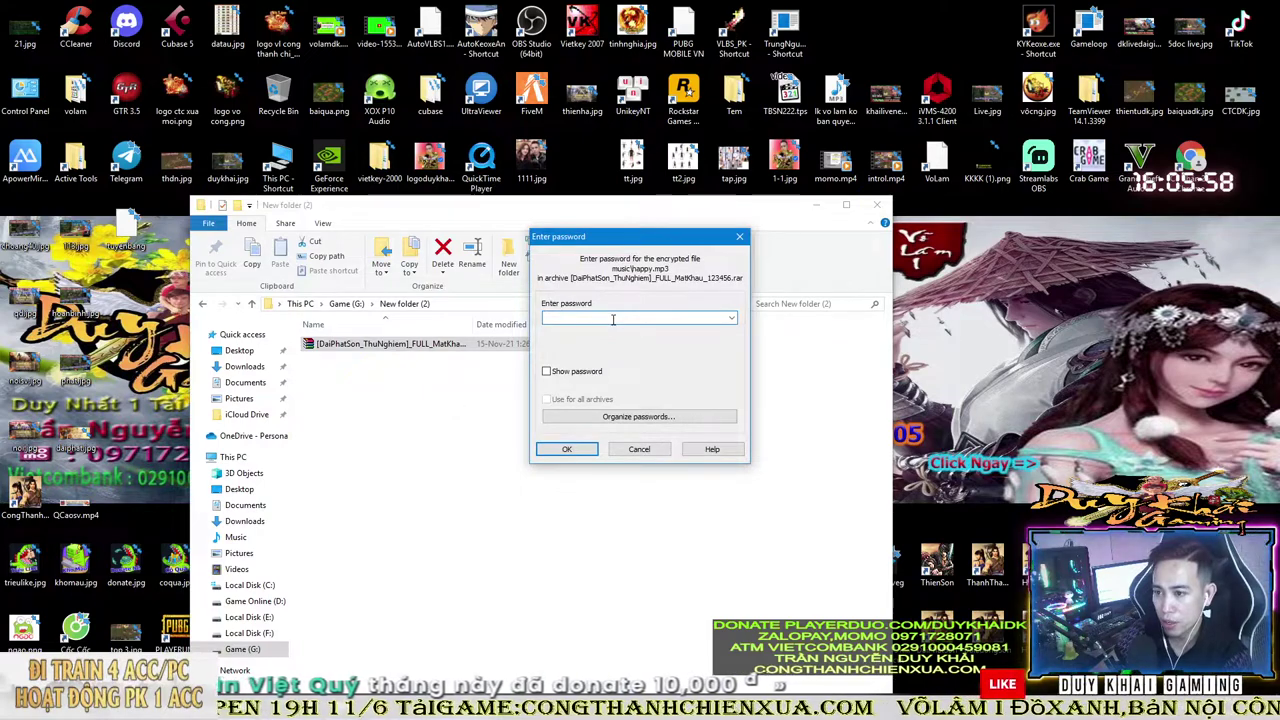
type("123456")
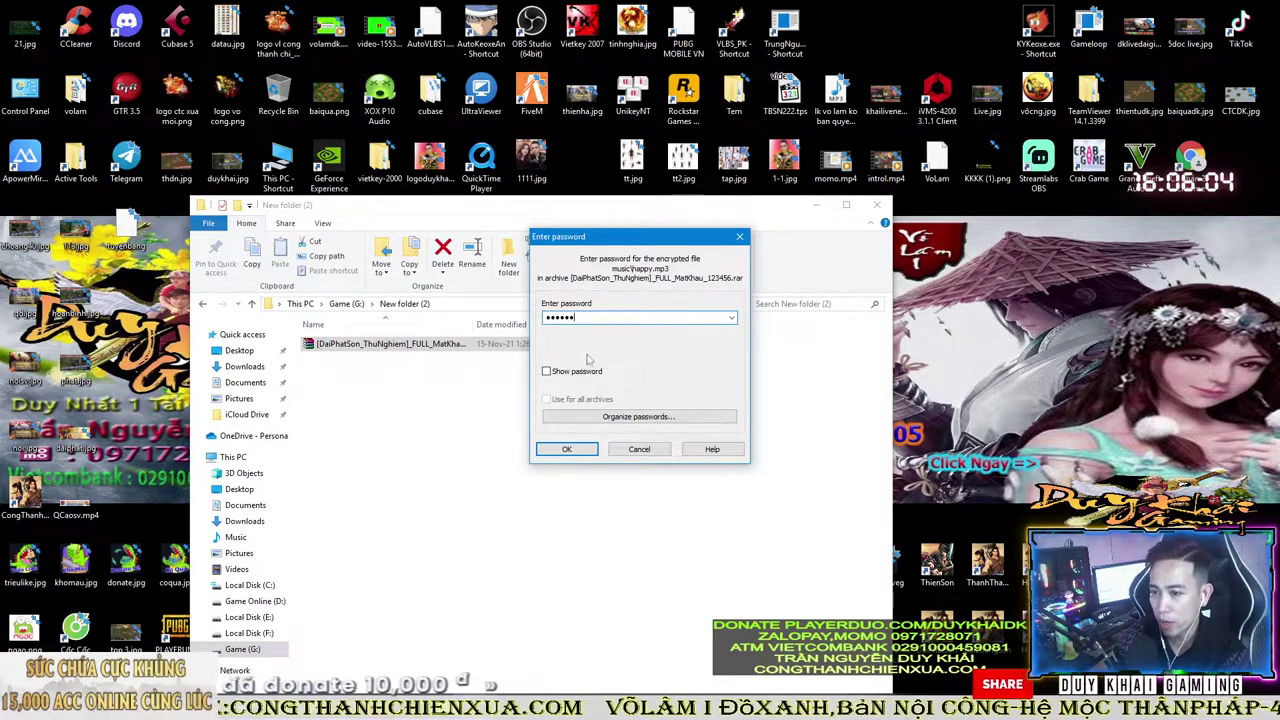
left_click(547, 371)
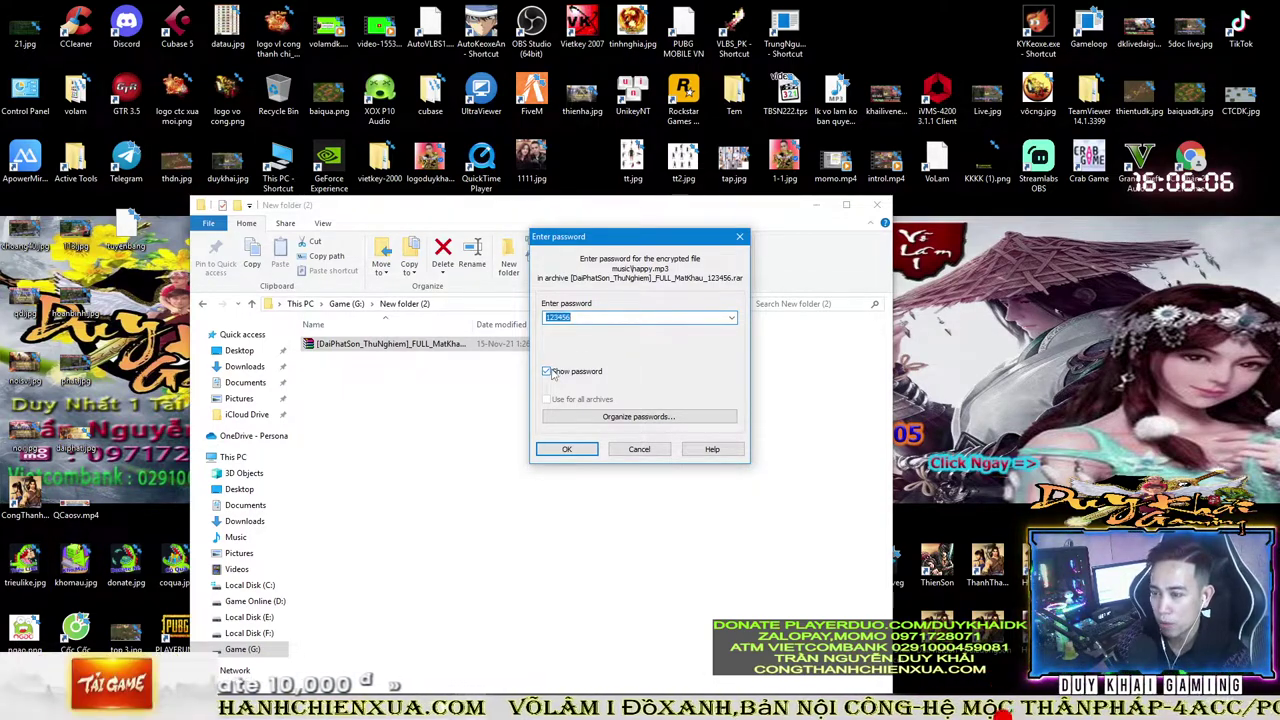
left_click(547, 371)
left_click(566, 449)
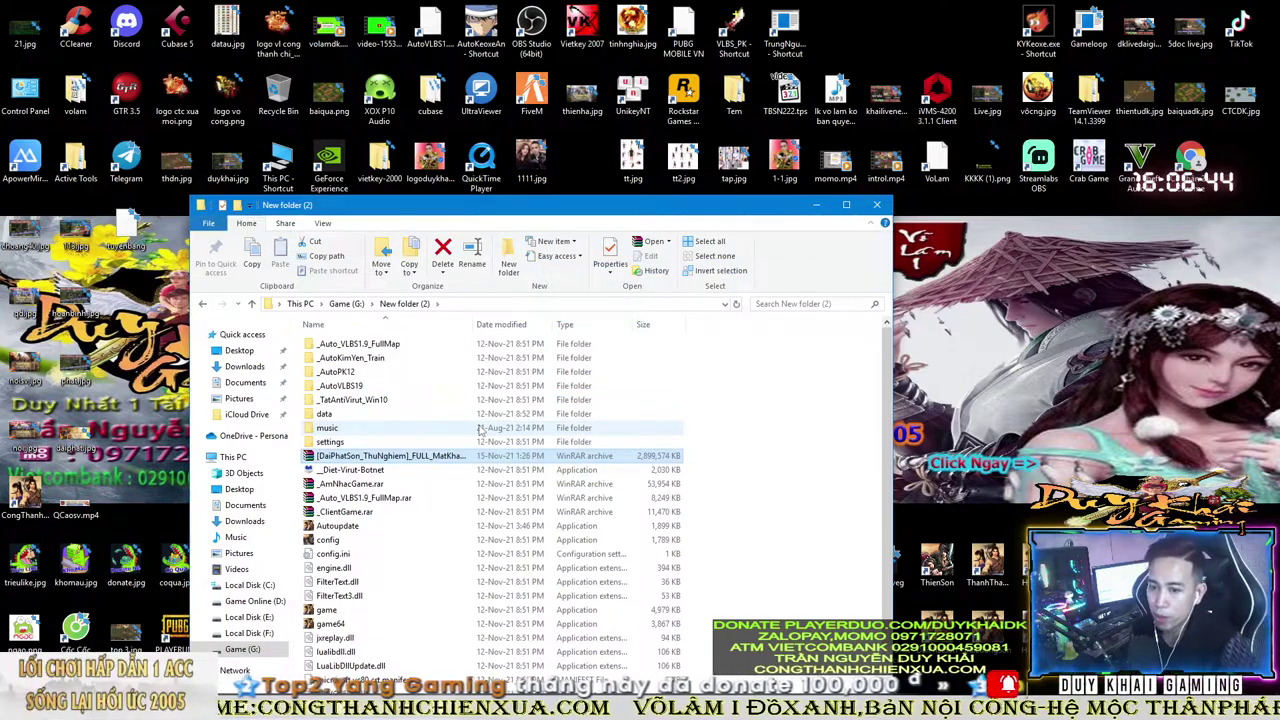
- Browse the 51 extracted game files and select the vggame program
double_click(572, 207)
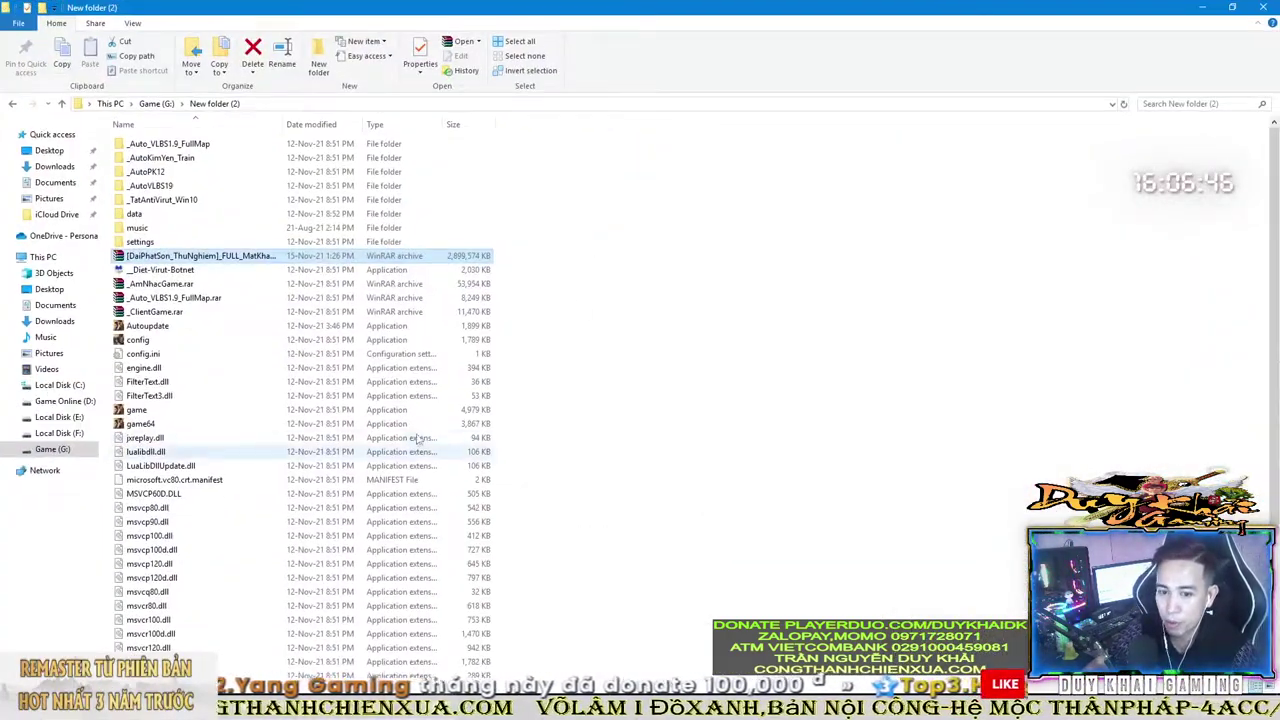
left_click(200, 340)
scroll(201, 366, "down", 4)
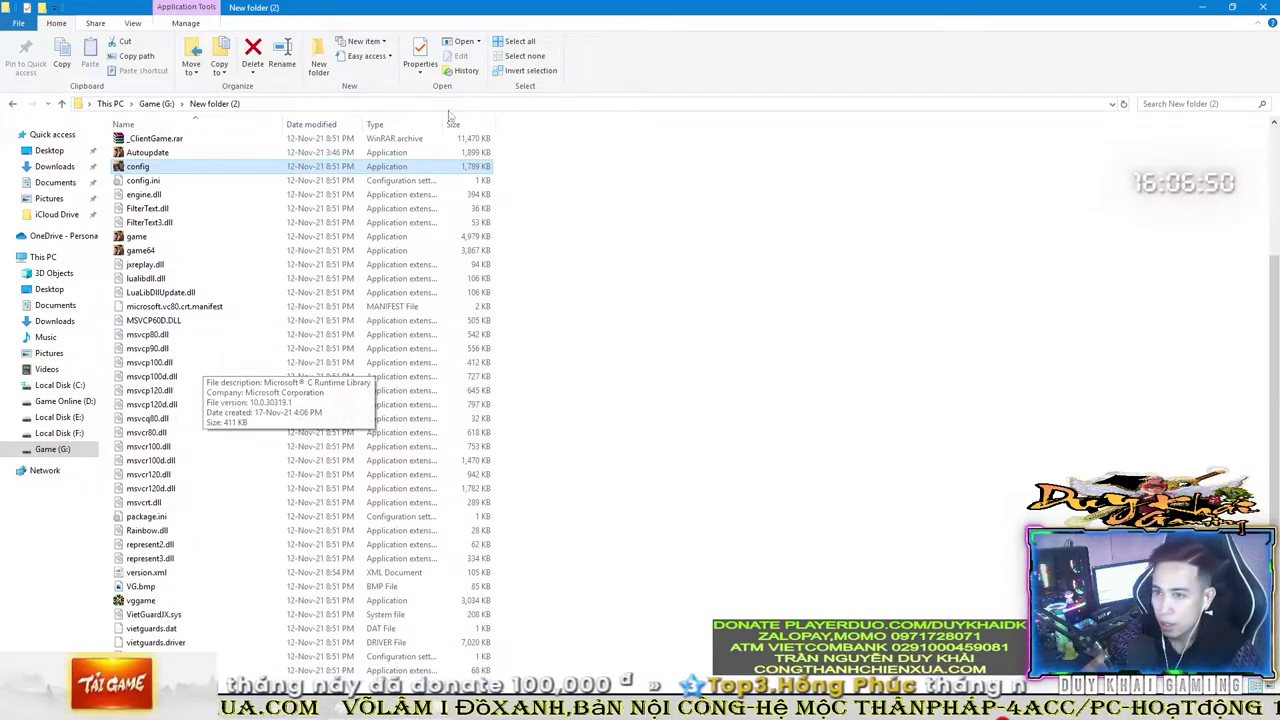
double_click(563, 20)
scroll(600, 400, "down", 2)
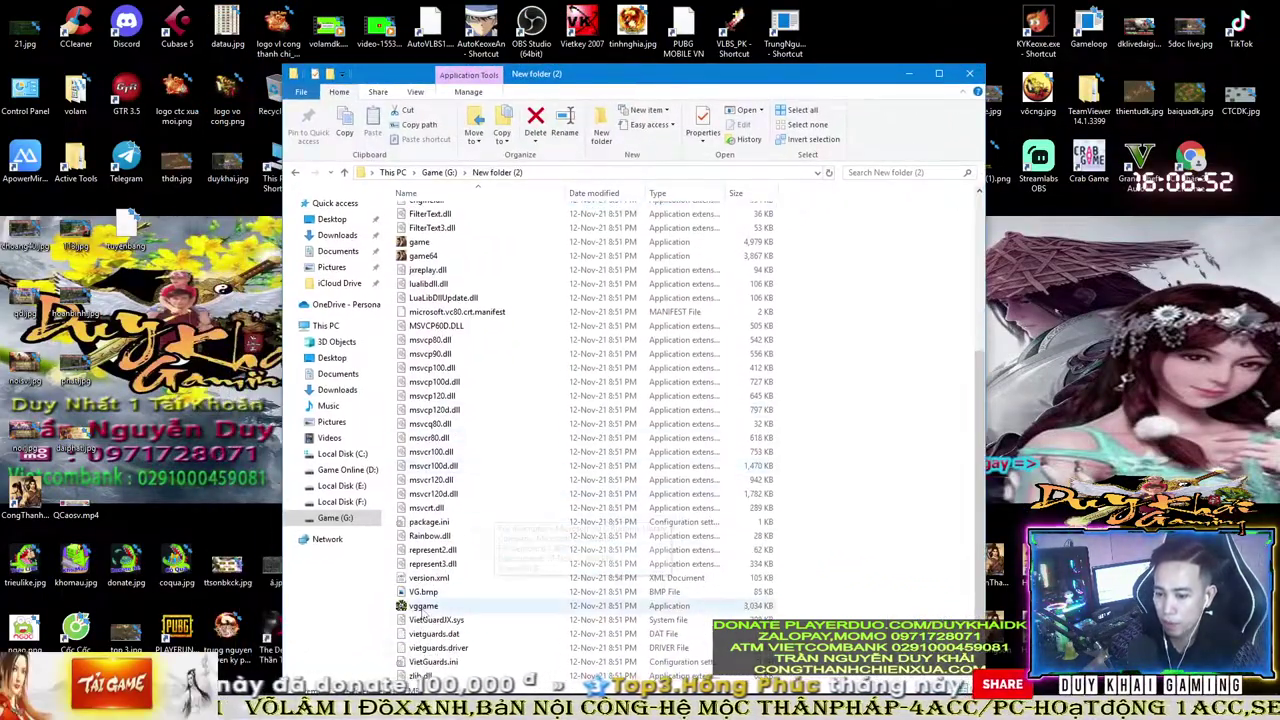
left_click_drag(706, 92, 713, 108)
scroll(590, 436, "down", 2)
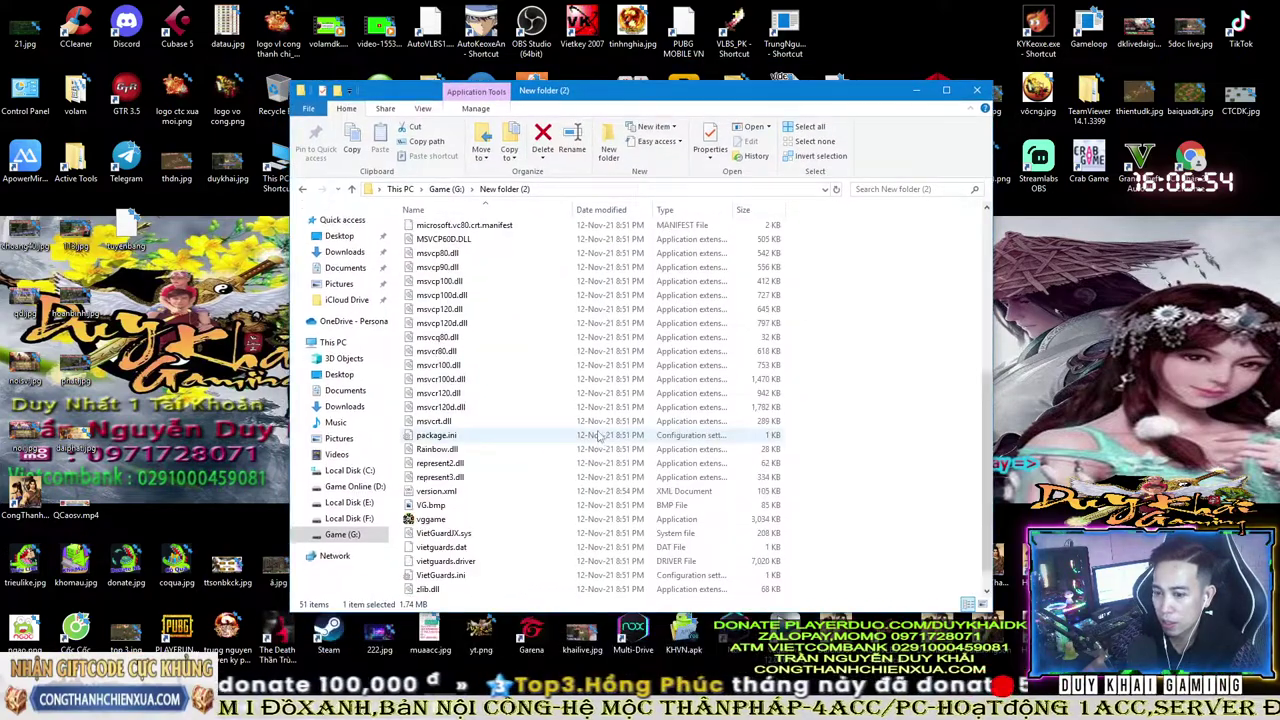
left_click(430, 519)
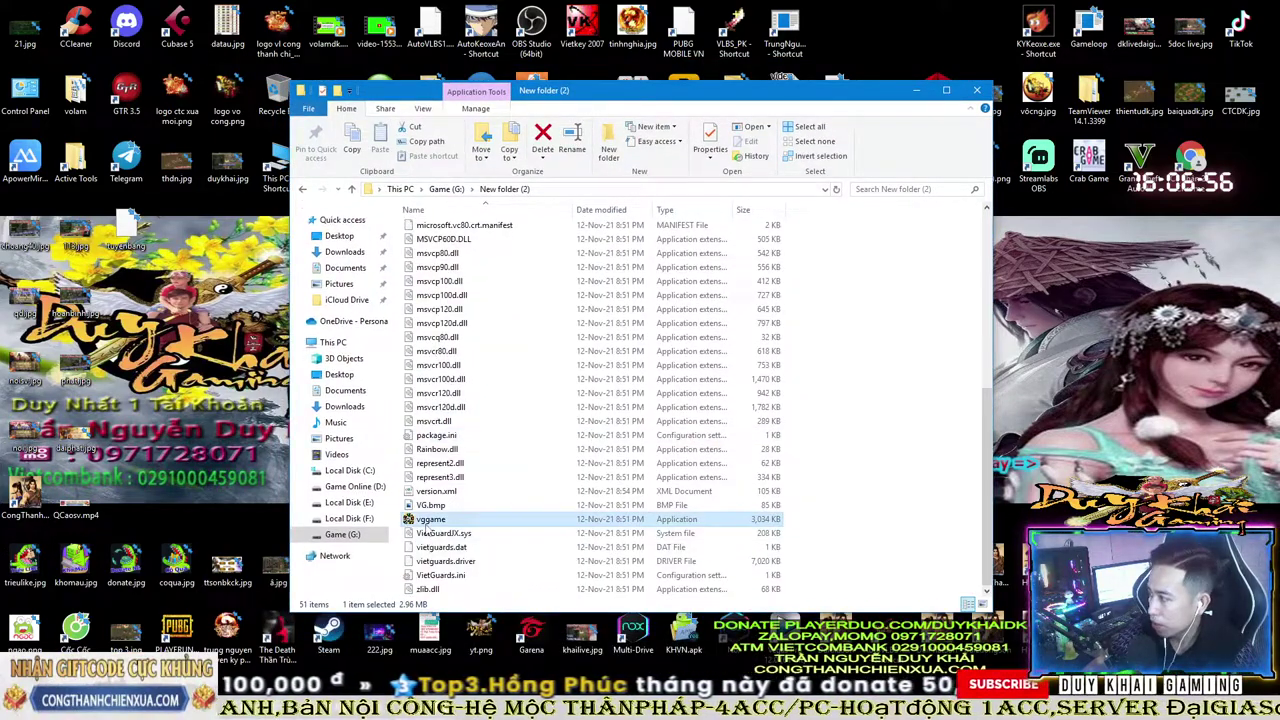
left_click(434, 522)
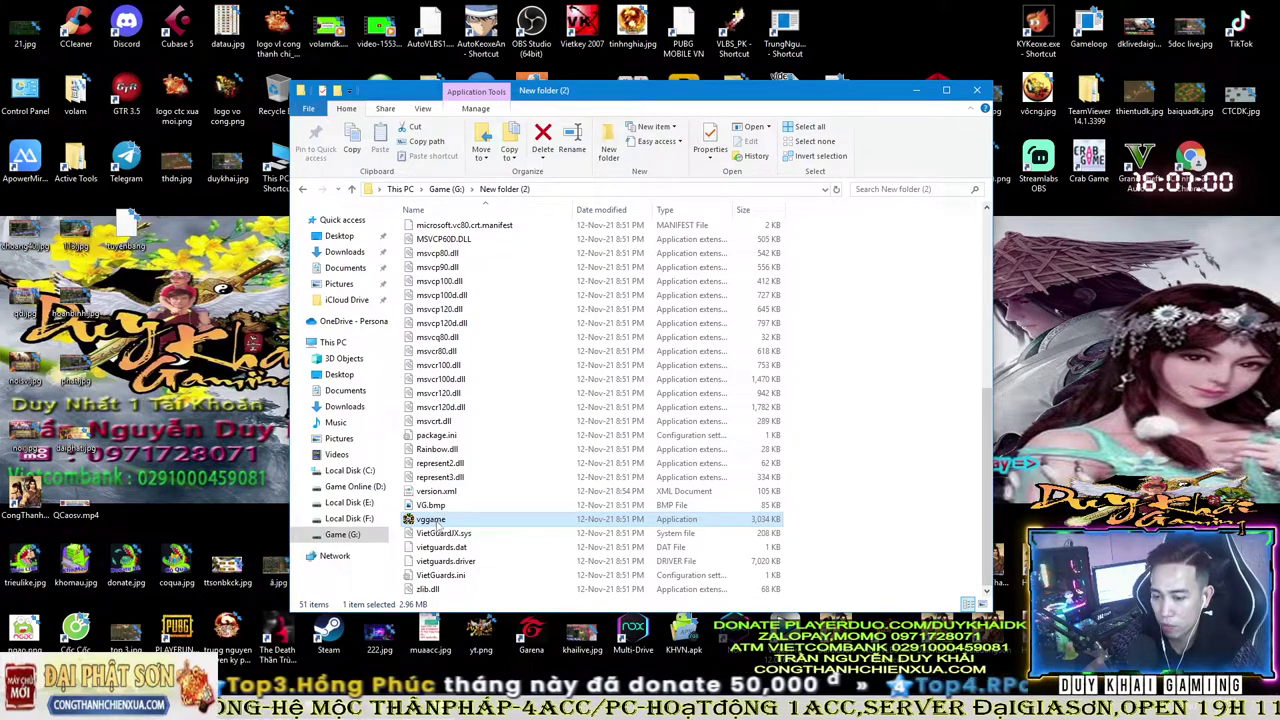
- Open vggame's compatibility settings that apply to all users
right_click(447, 524)
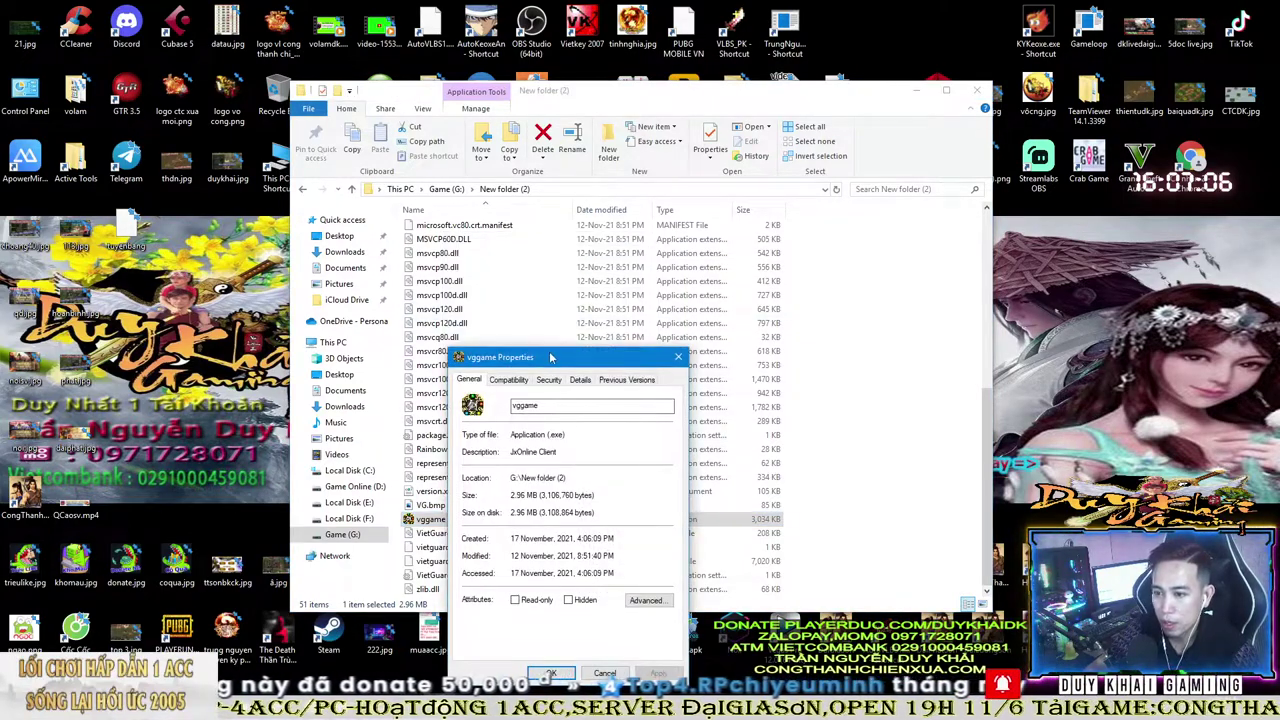
left_click_drag(521, 358, 675, 244)
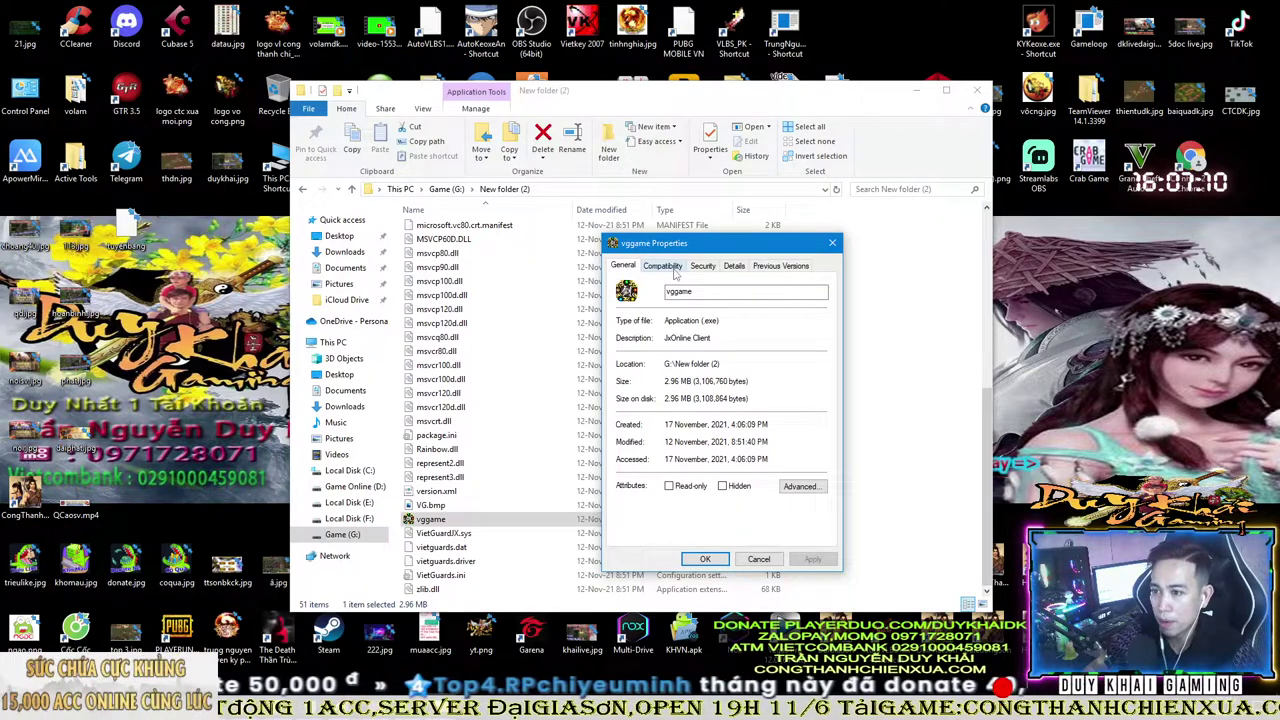
left_click(664, 266)
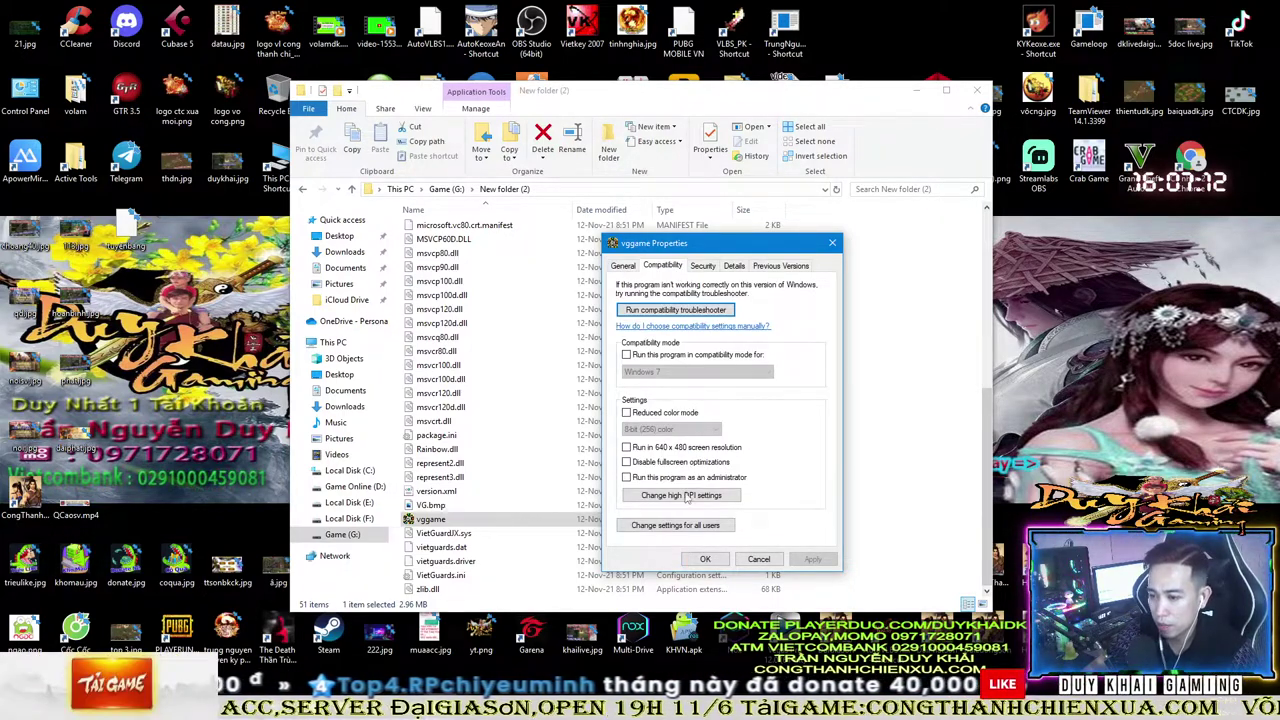
left_click(700, 530)
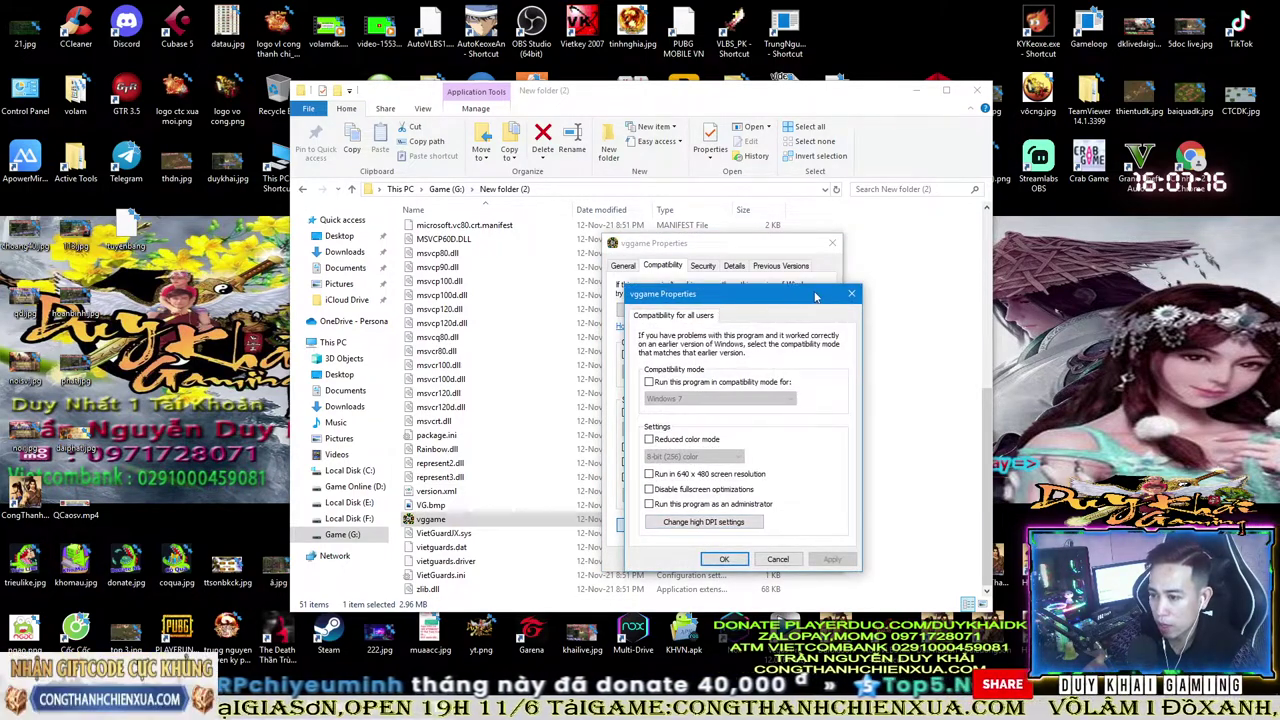
left_click_drag(815, 296, 857, 287)
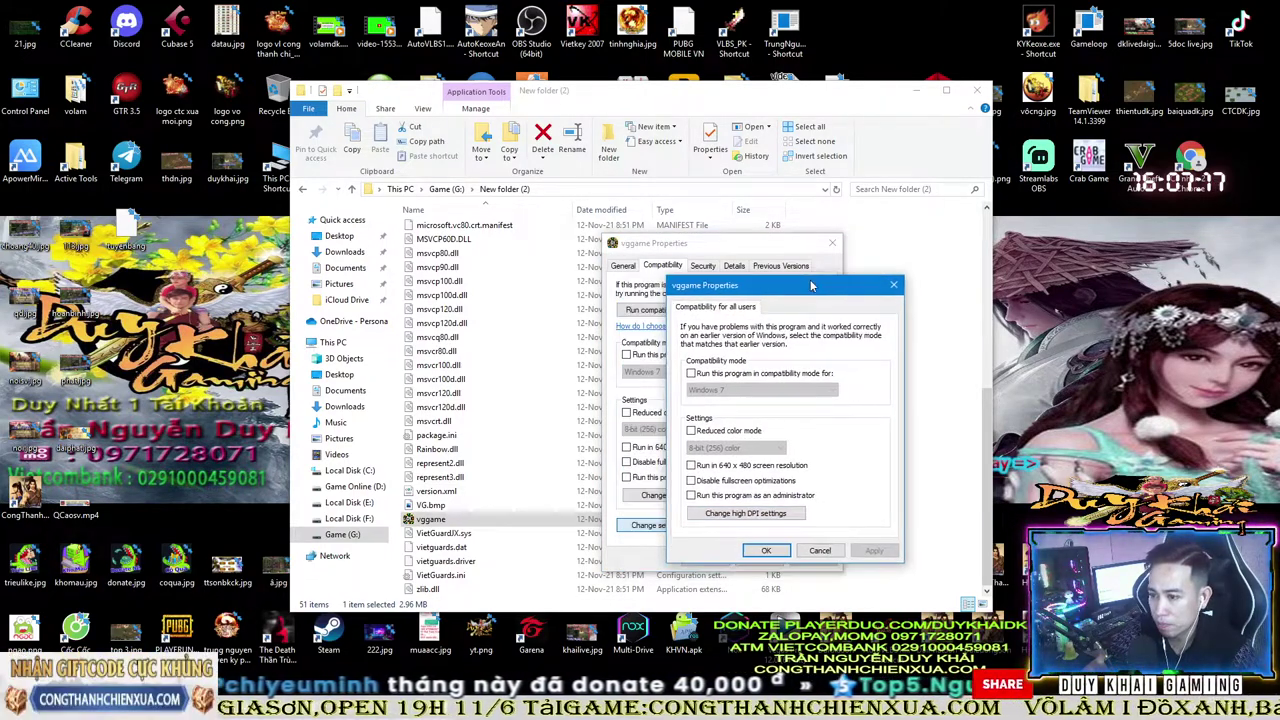
- Turn on 16-bit (65536) reduced colour mode, leave compatibility mode off, and save
left_click(691, 373)
left_click(707, 389)
left_click(707, 389)
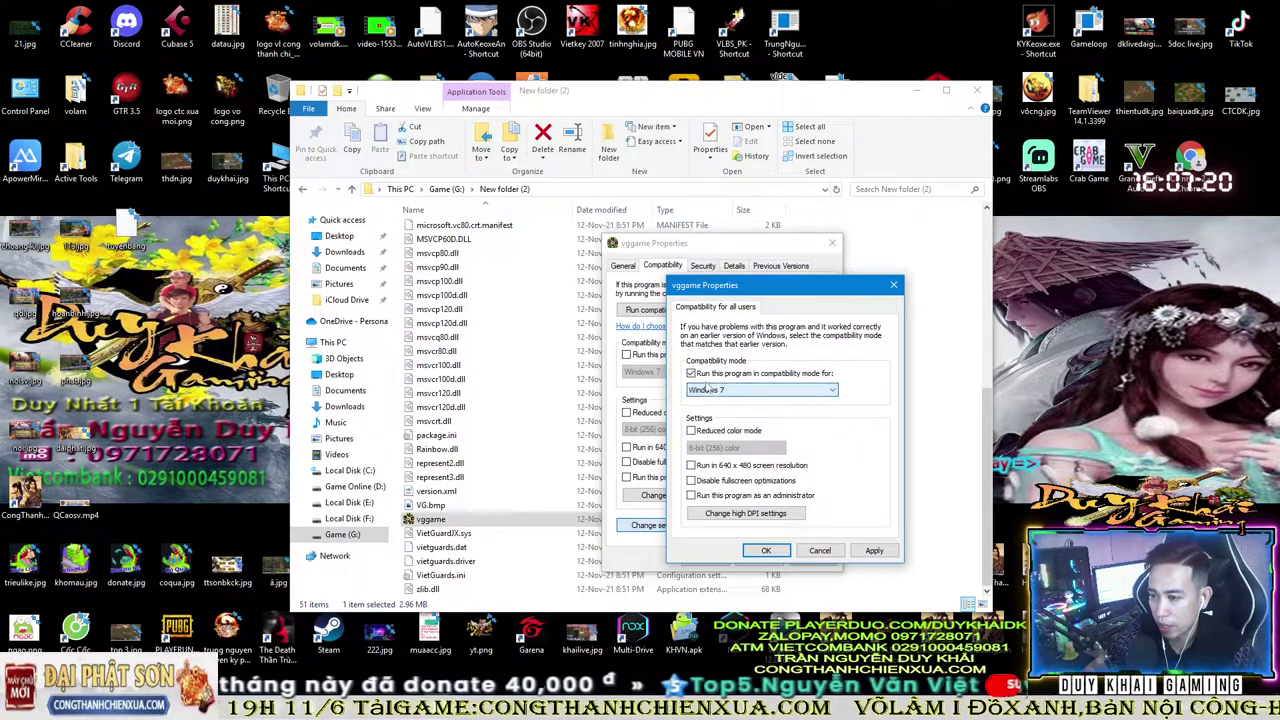
left_click(691, 373)
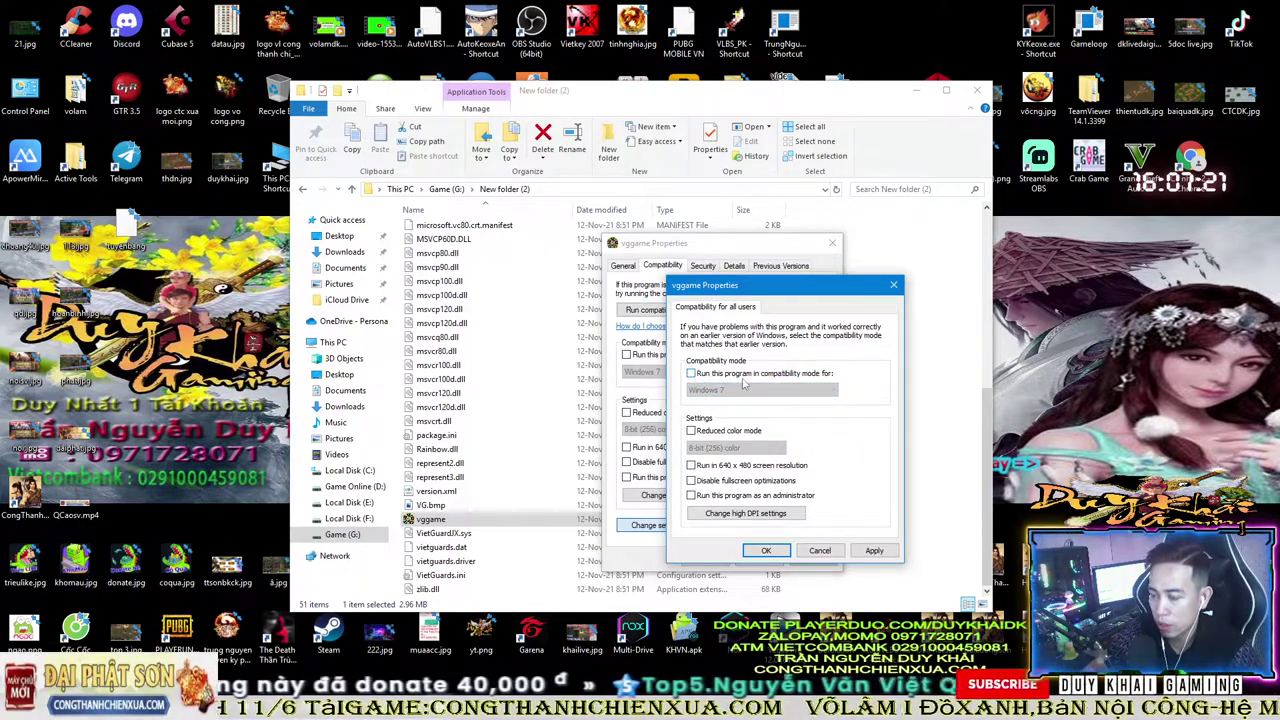
left_click(691, 430)
left_click(735, 447)
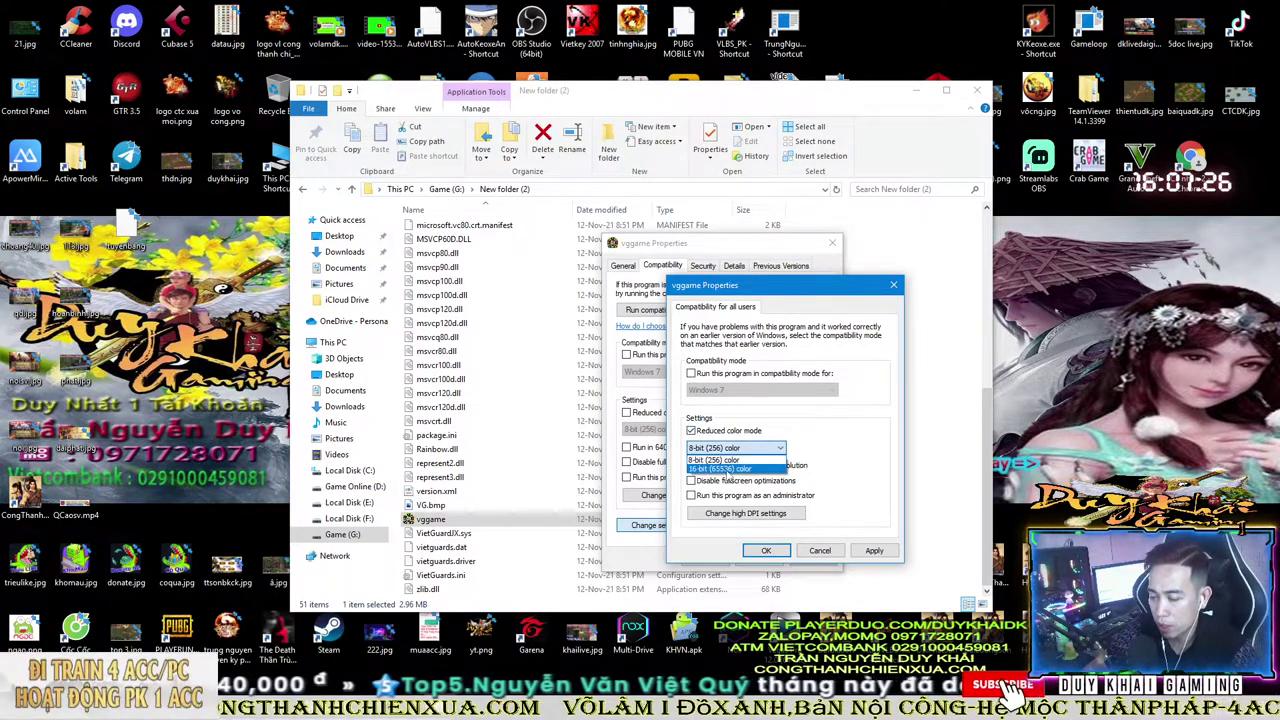
left_click(723, 469)
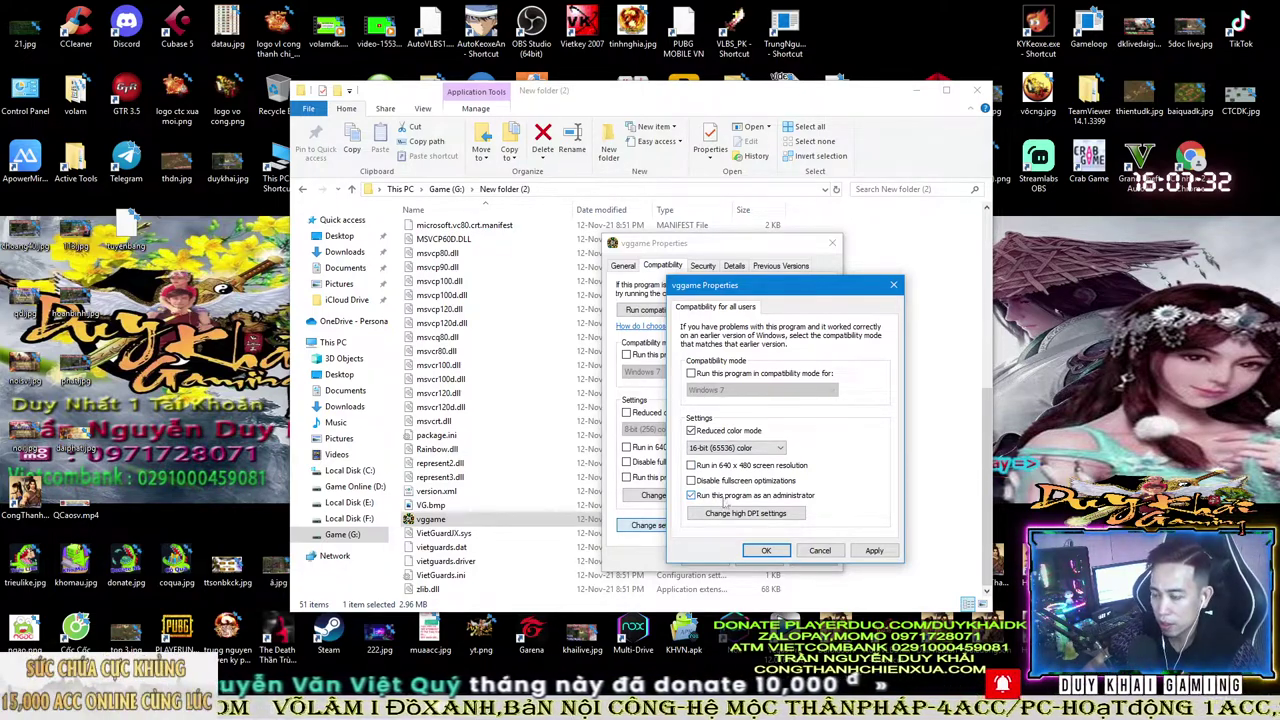
left_click(781, 550)
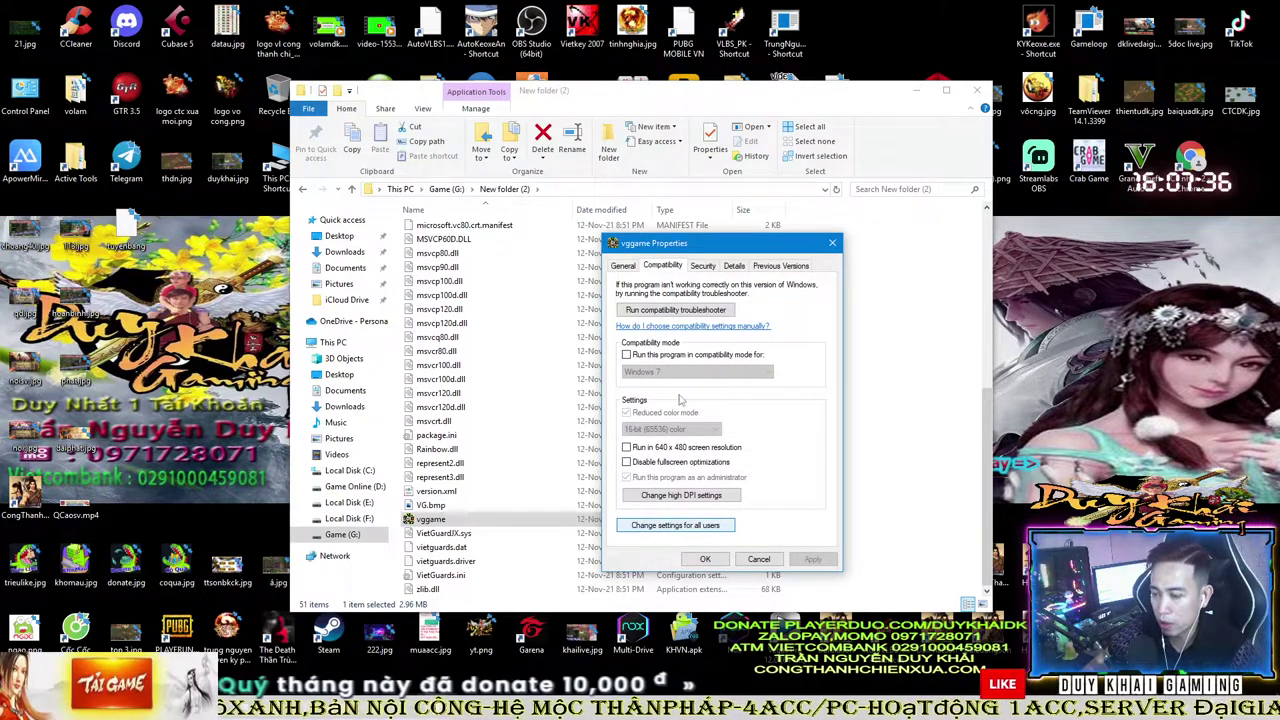
left_click(705, 559)
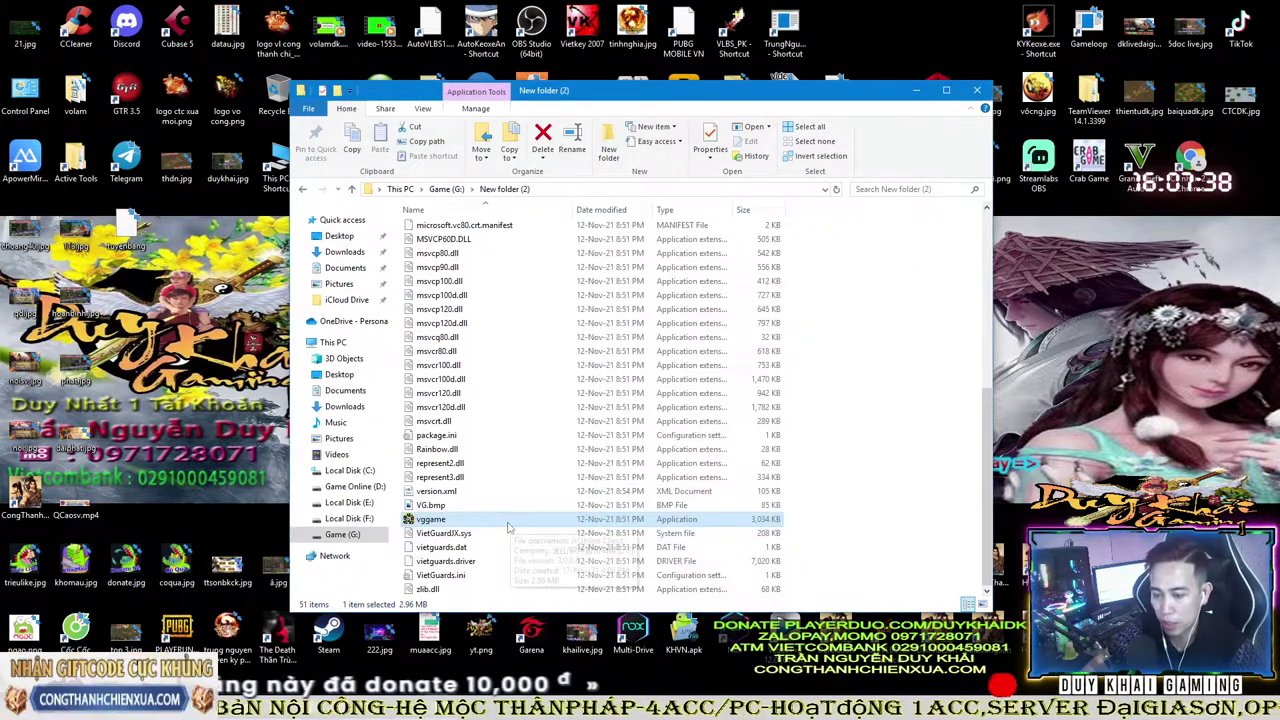
- Send an Autoupdate shortcut to the desktop and move it up into the top rows
scroll(508, 527, "up", 8)
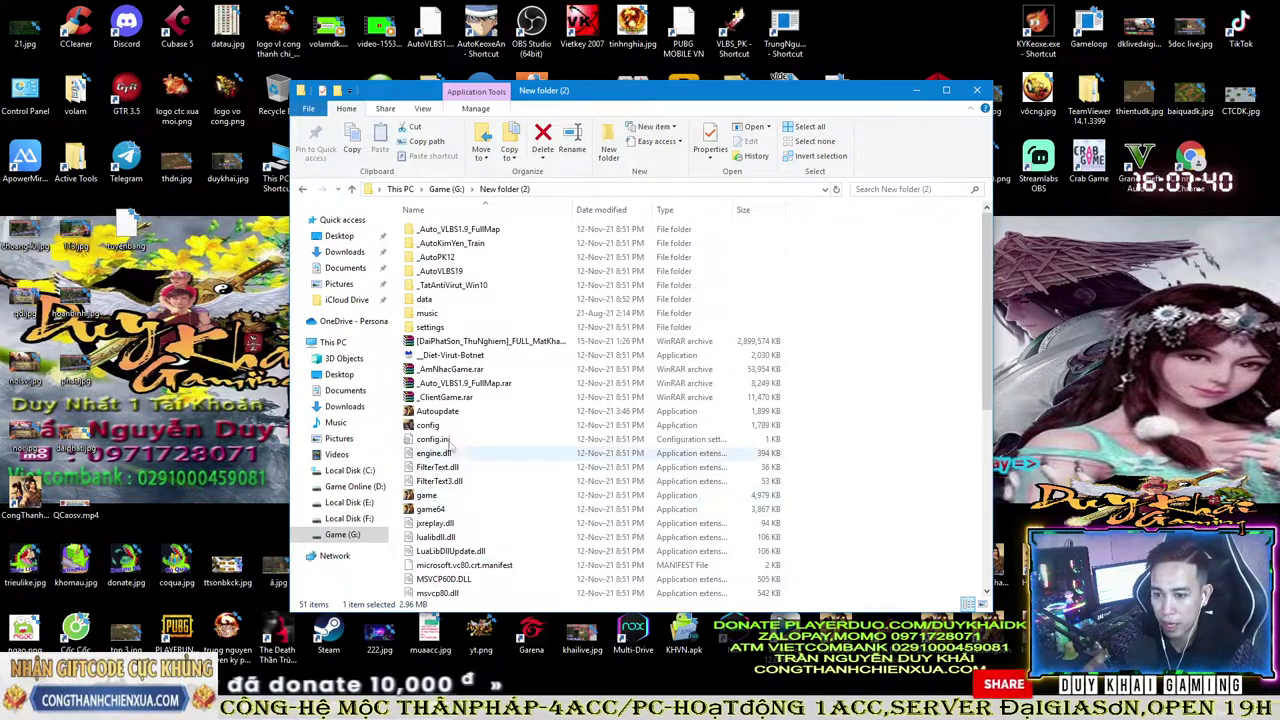
right_click(436, 412)
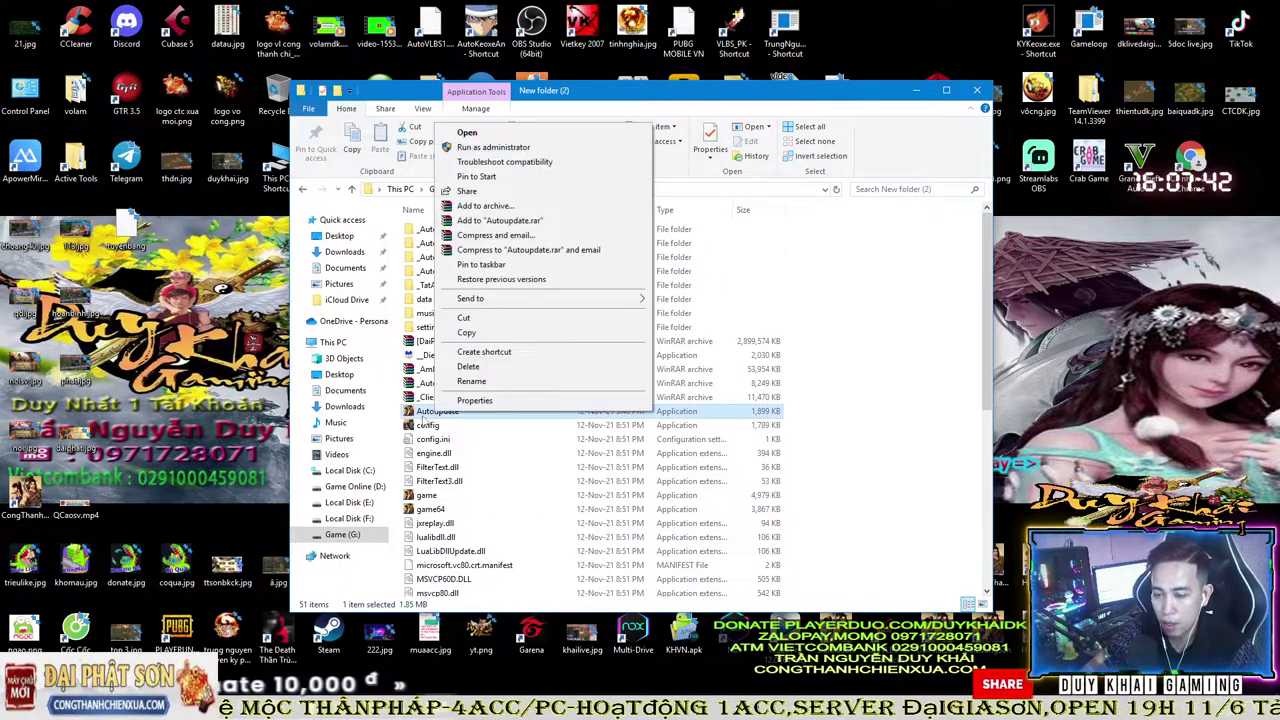
left_click(428, 415)
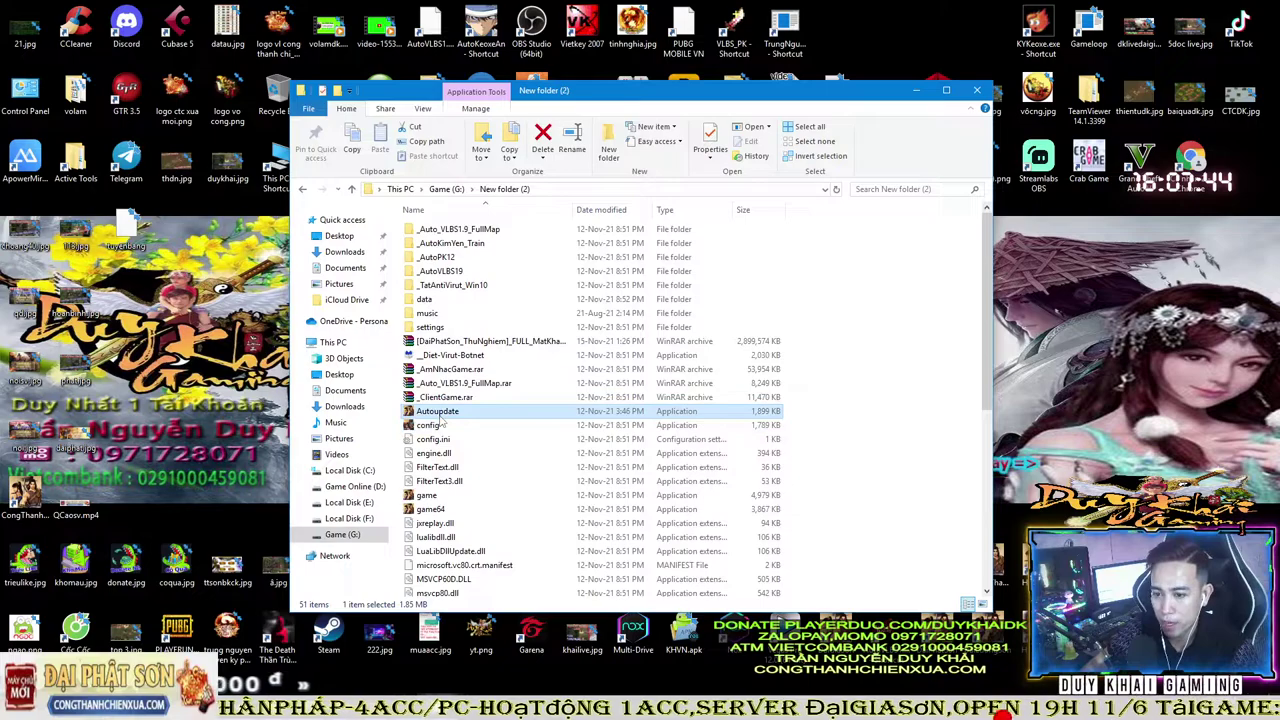
key("Up")
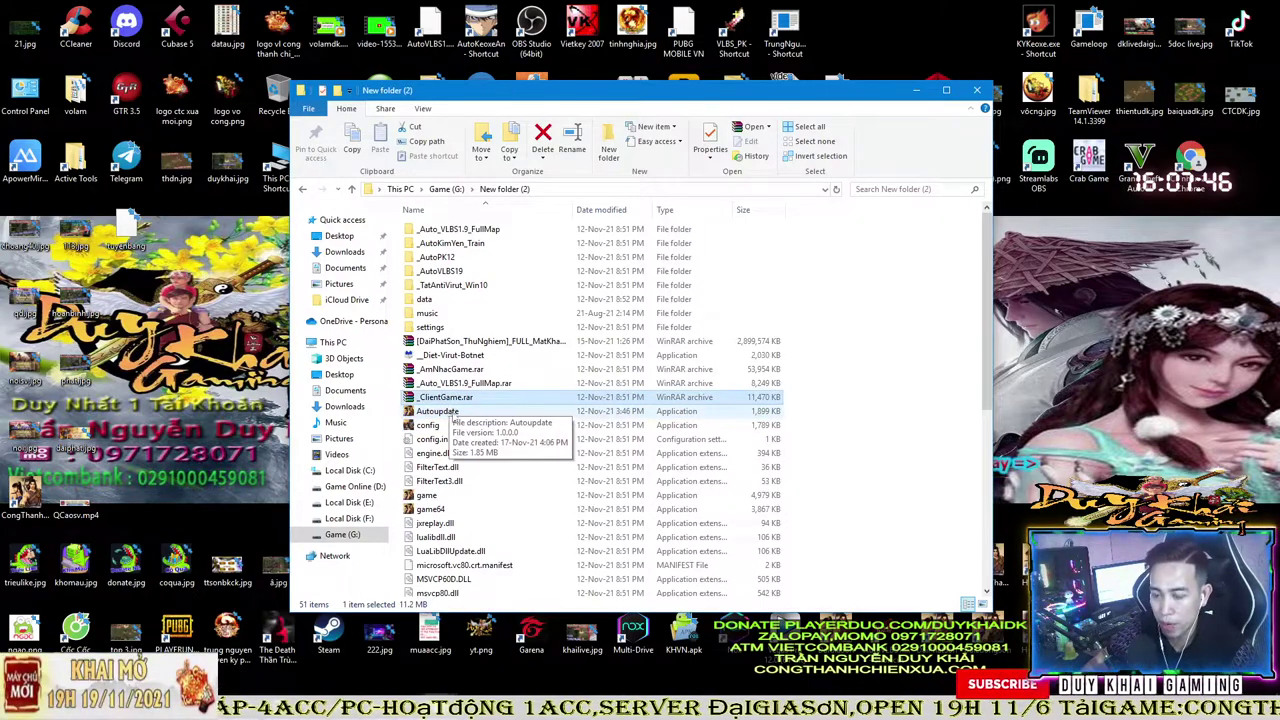
left_click(437, 411)
left_click_drag(567, 90, 630, 83)
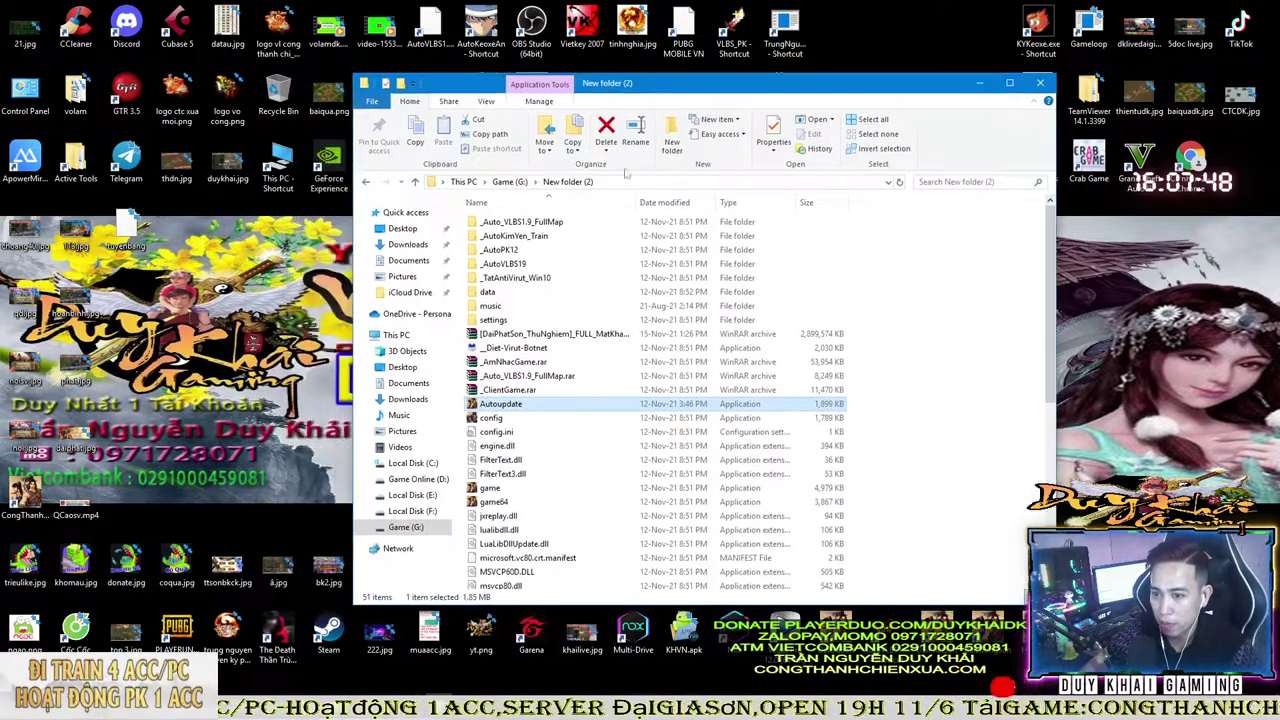
right_click(502, 408)
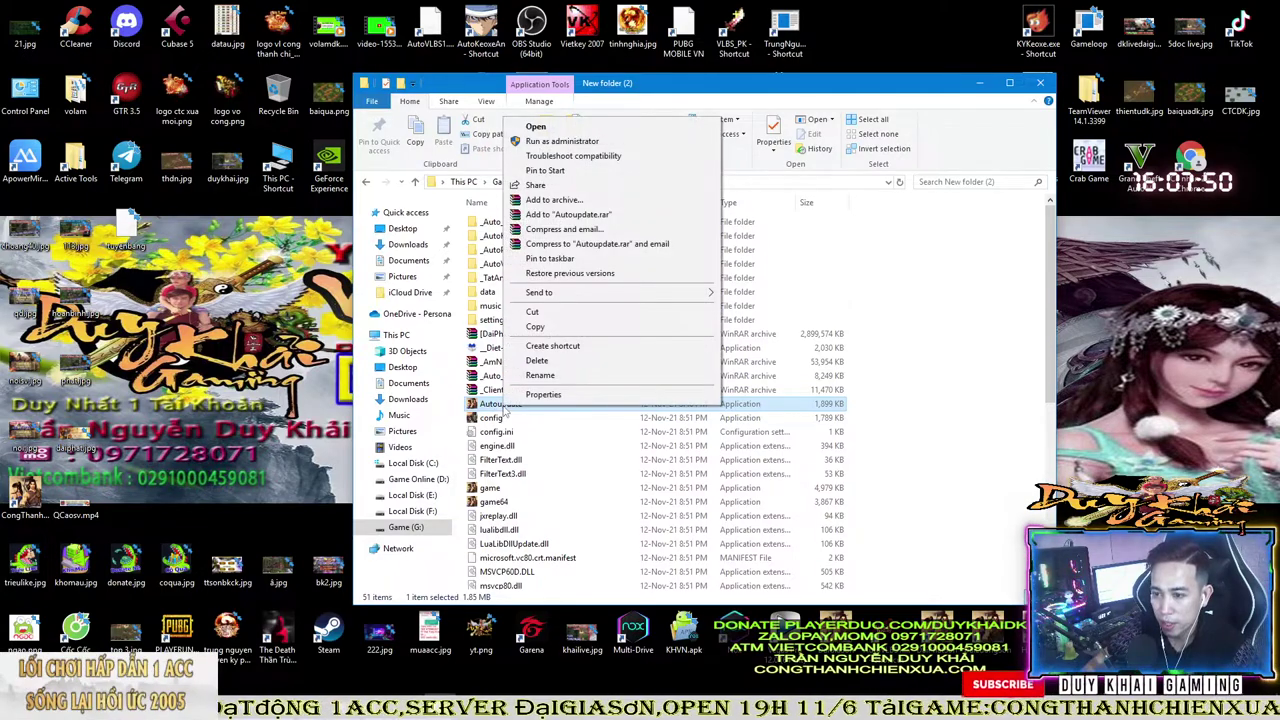
mouse_move(651, 294)
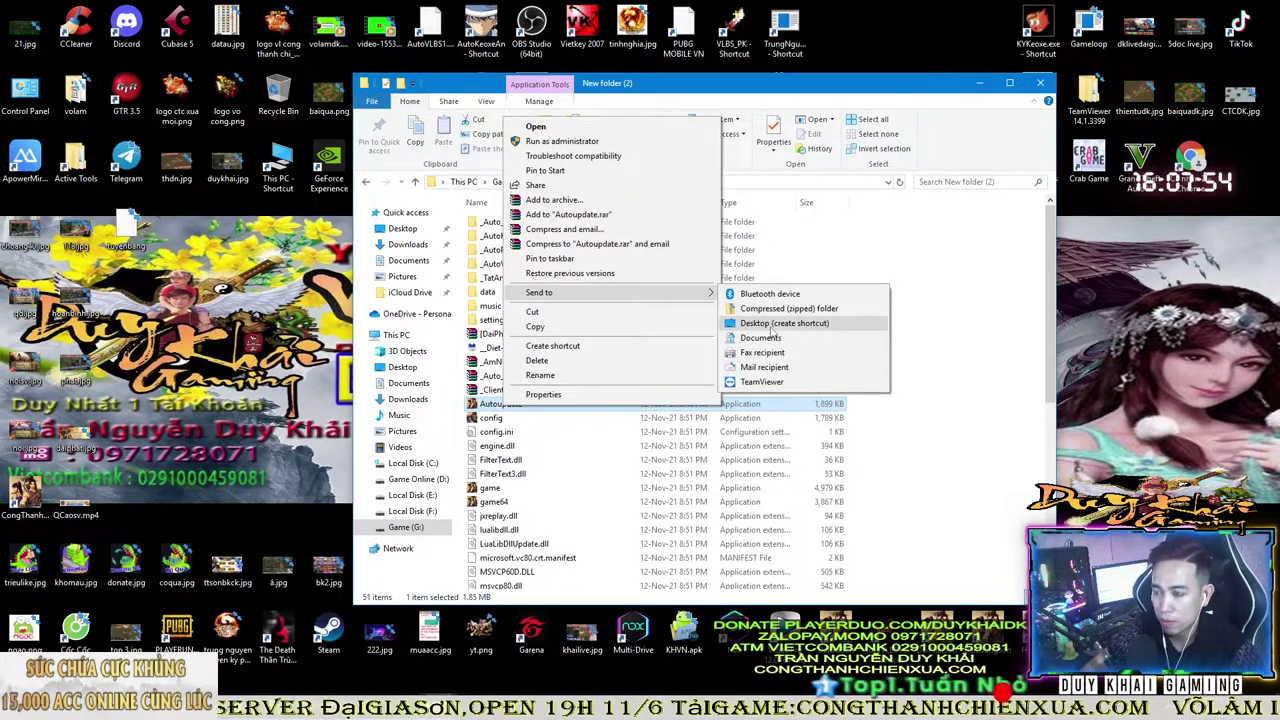
left_click(757, 325)
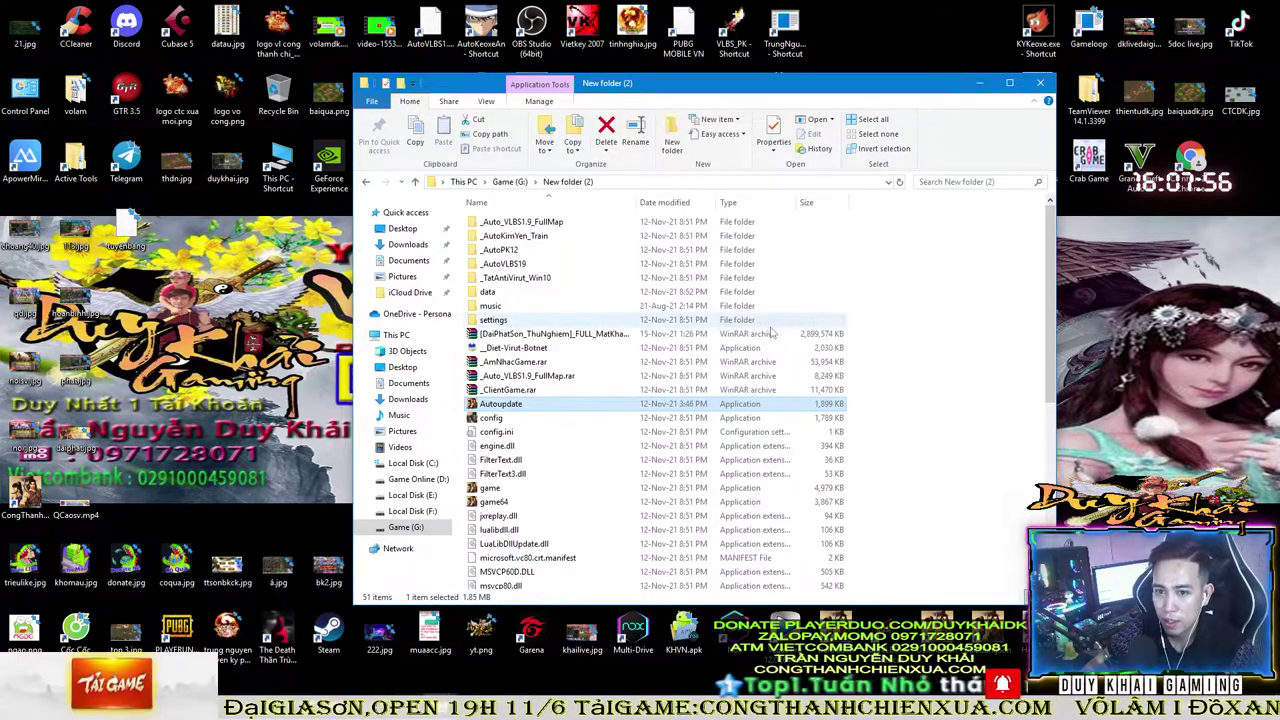
left_click_drag(125, 295, 228, 235)
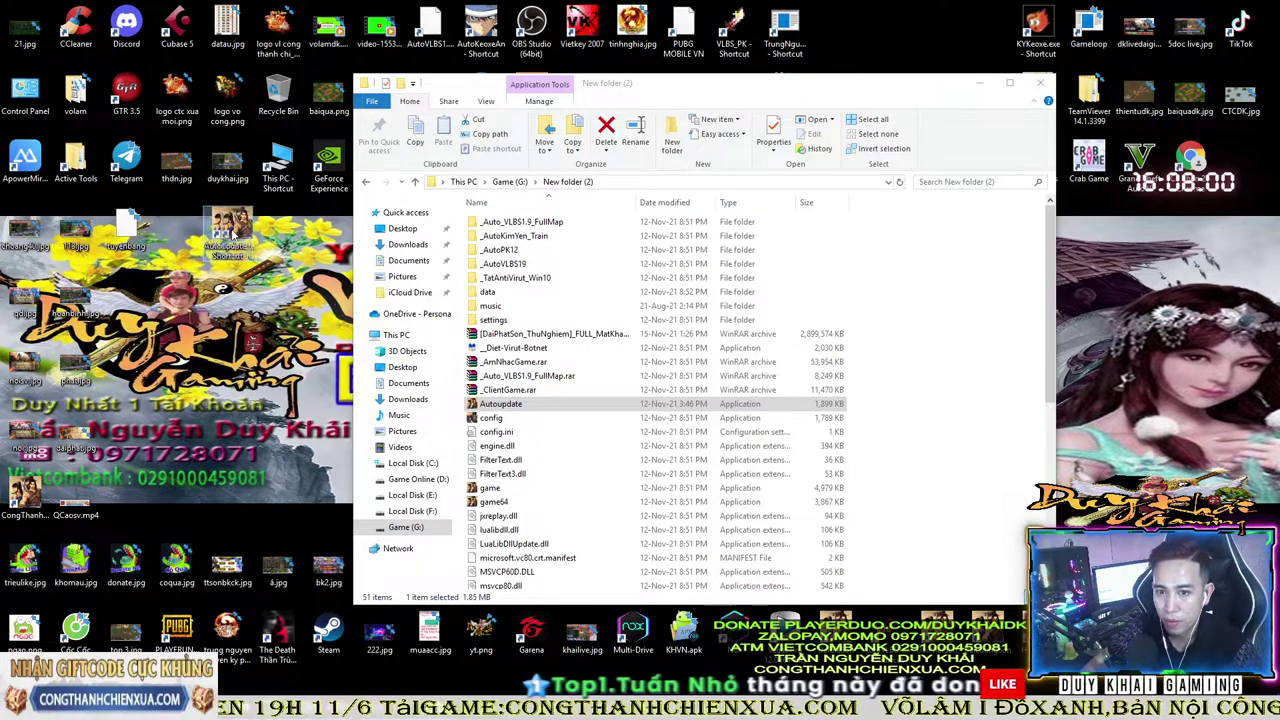
- Open the Properties of the desktop Autoupdate shortcut
right_click(228, 235)
key("Escape")
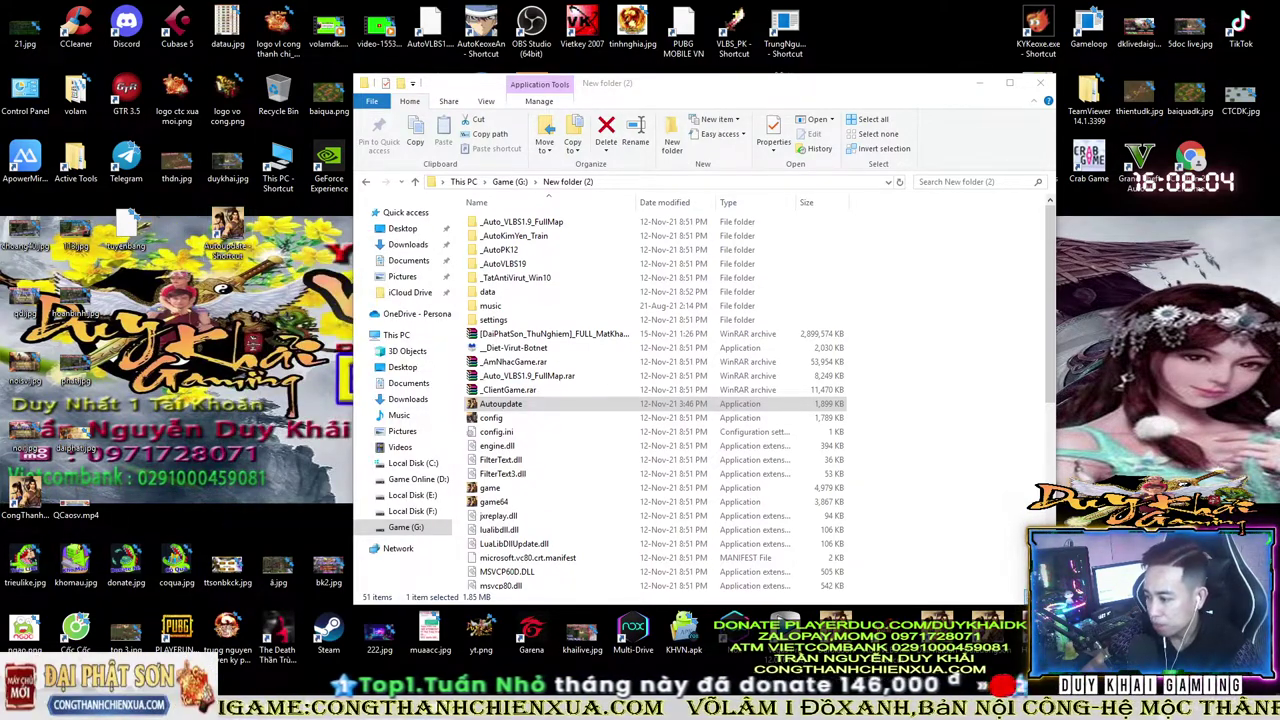
right_click(224, 224)
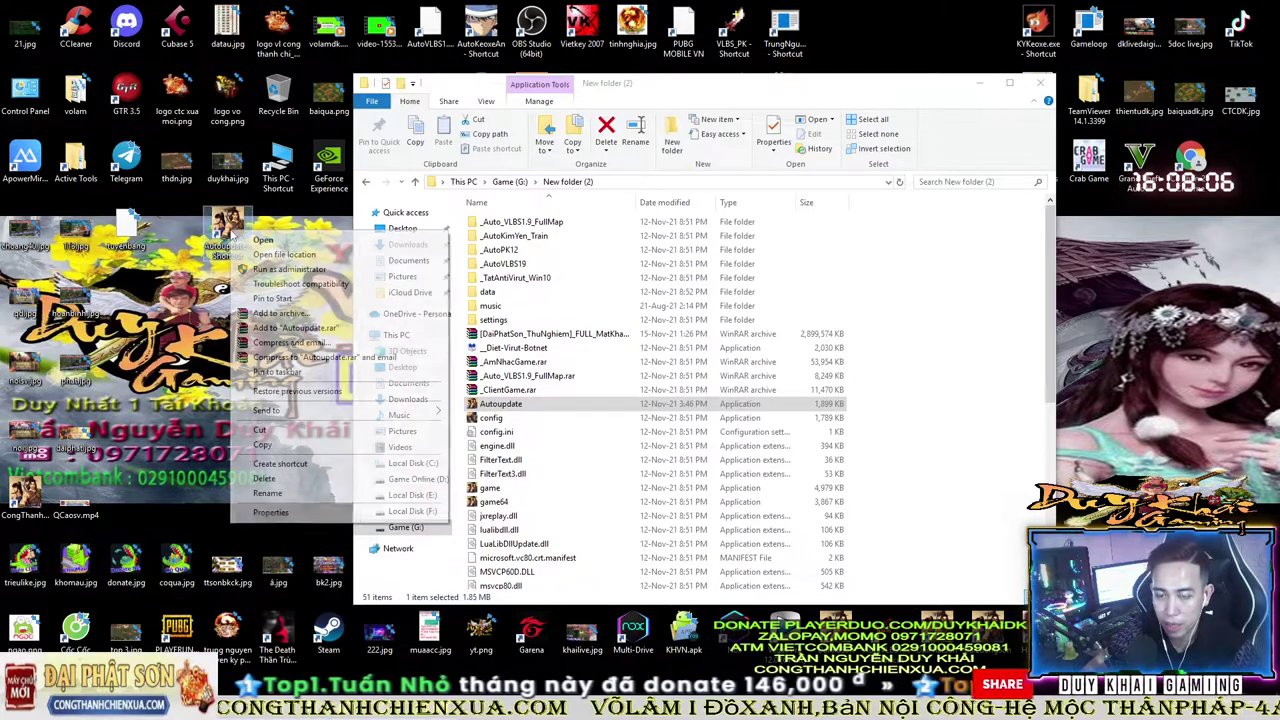
left_click(228, 232)
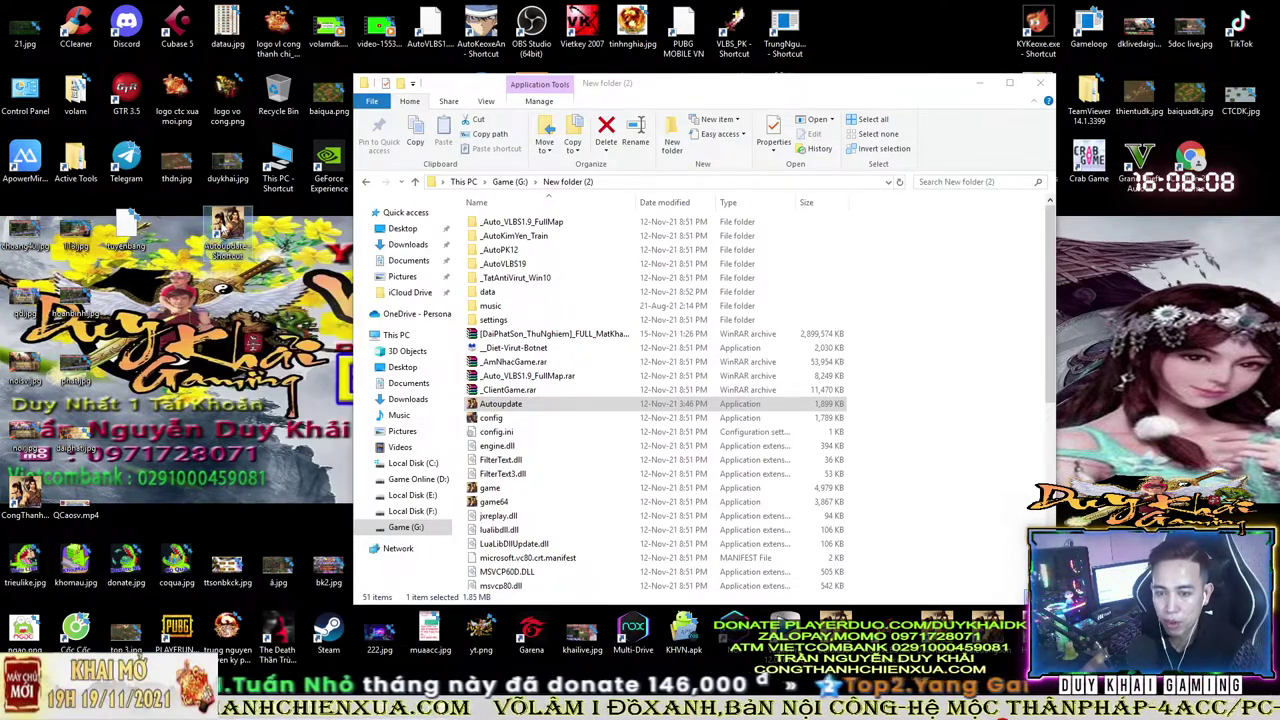
right_click(219, 212)
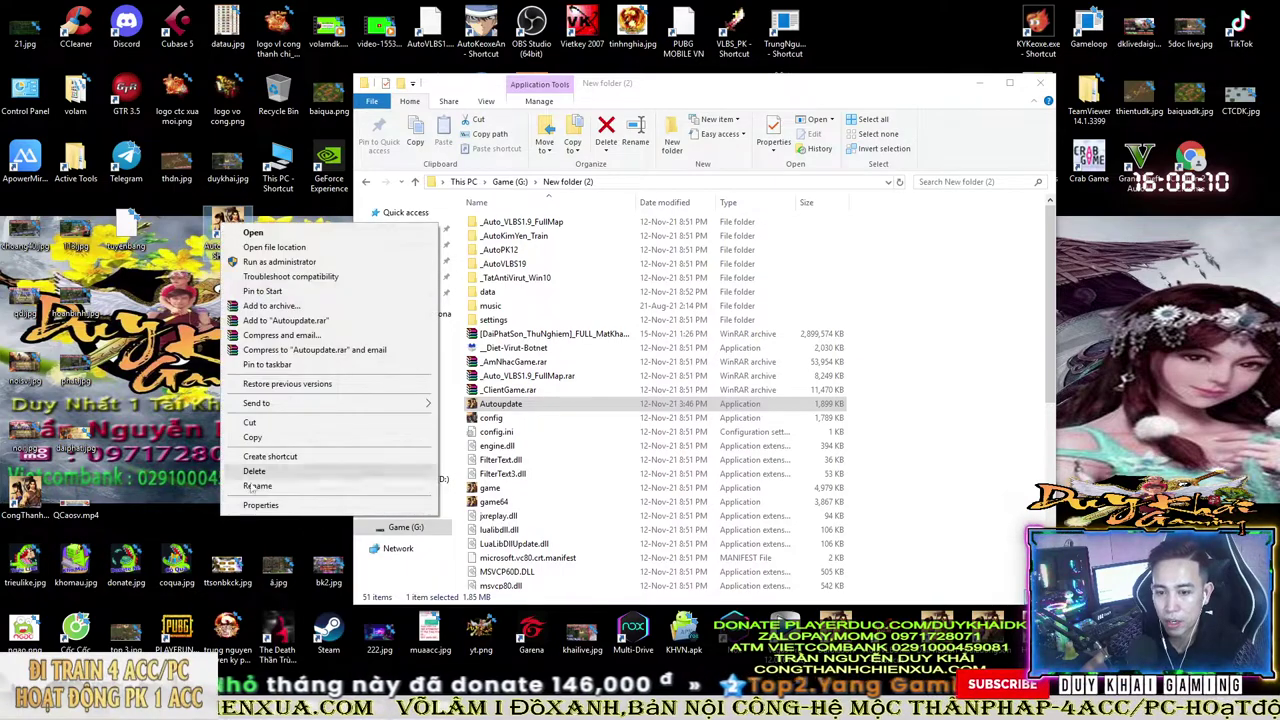
left_click(262, 505)
- Tick Run this program as an administrator for all users and confirm both dialogs
left_click(415, 268)
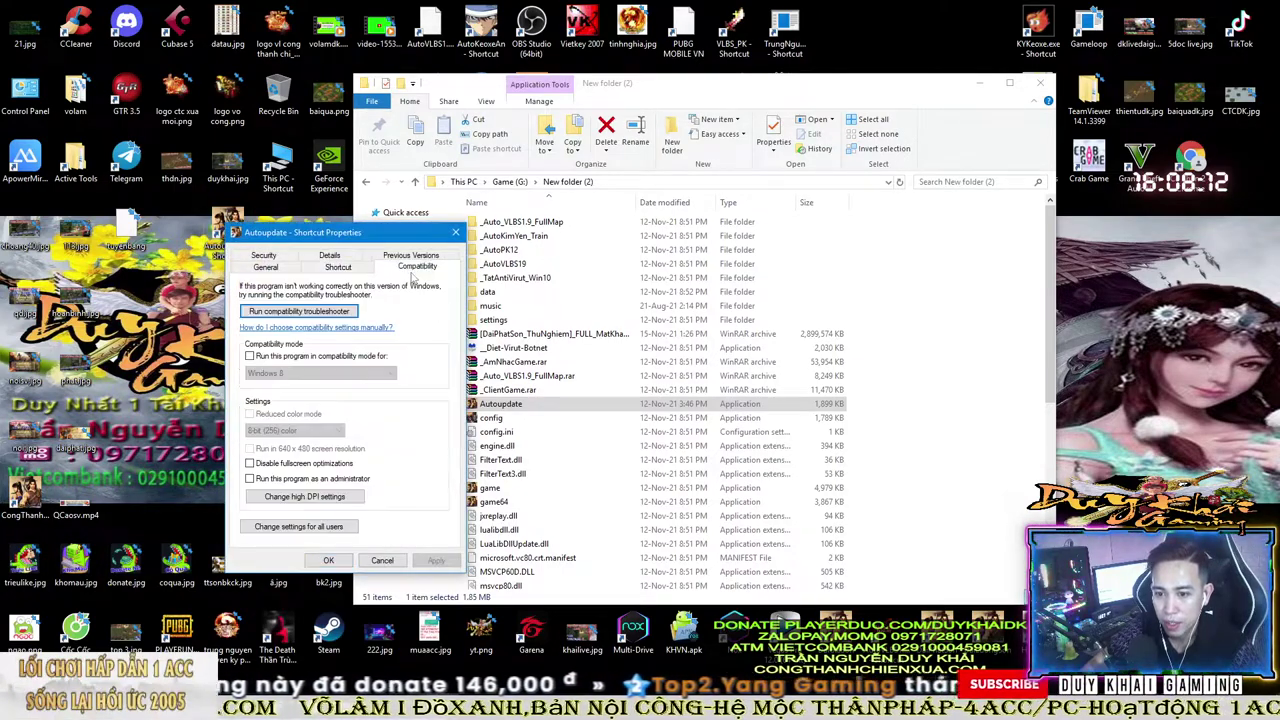
left_click(291, 529)
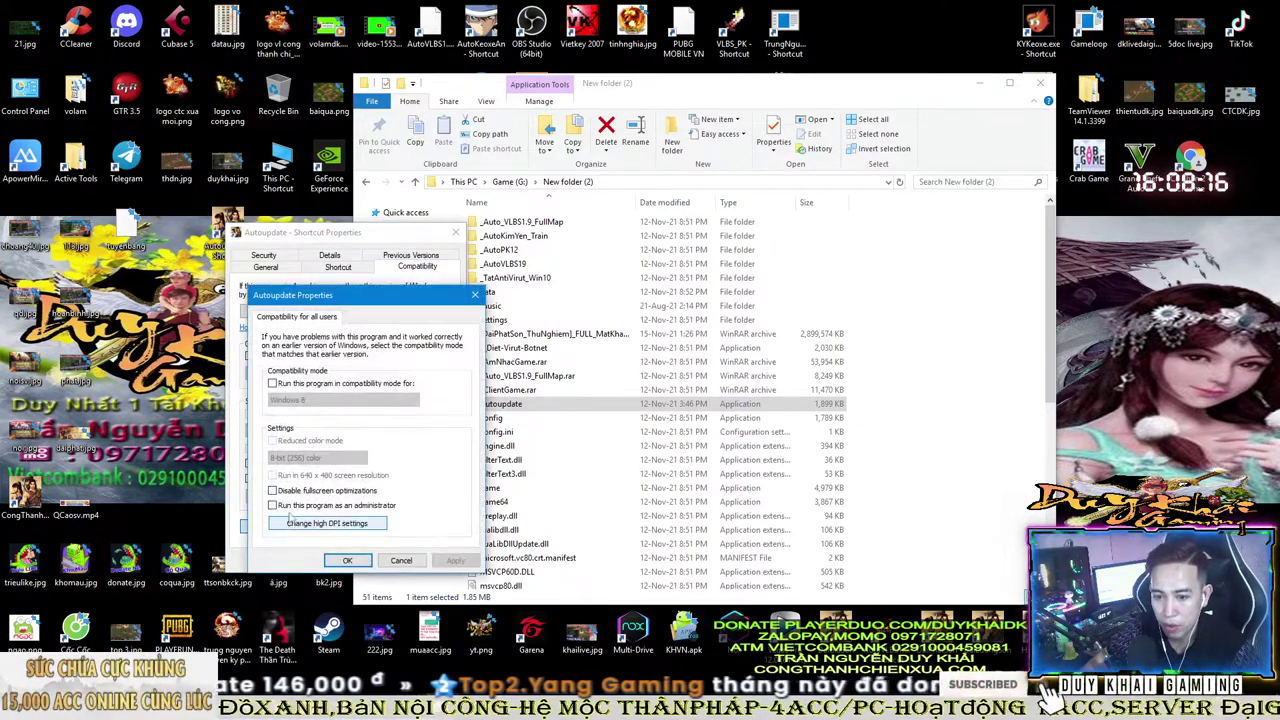
left_click(272, 505)
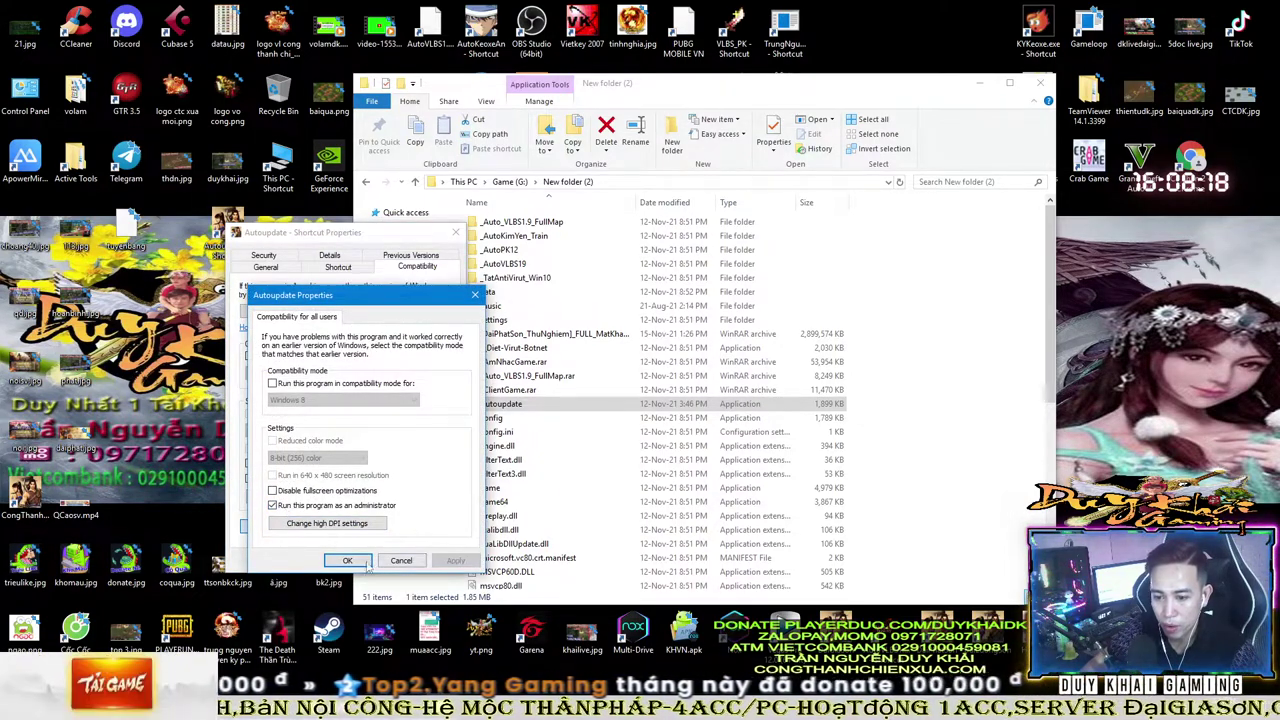
left_click(347, 560)
left_click(345, 561)
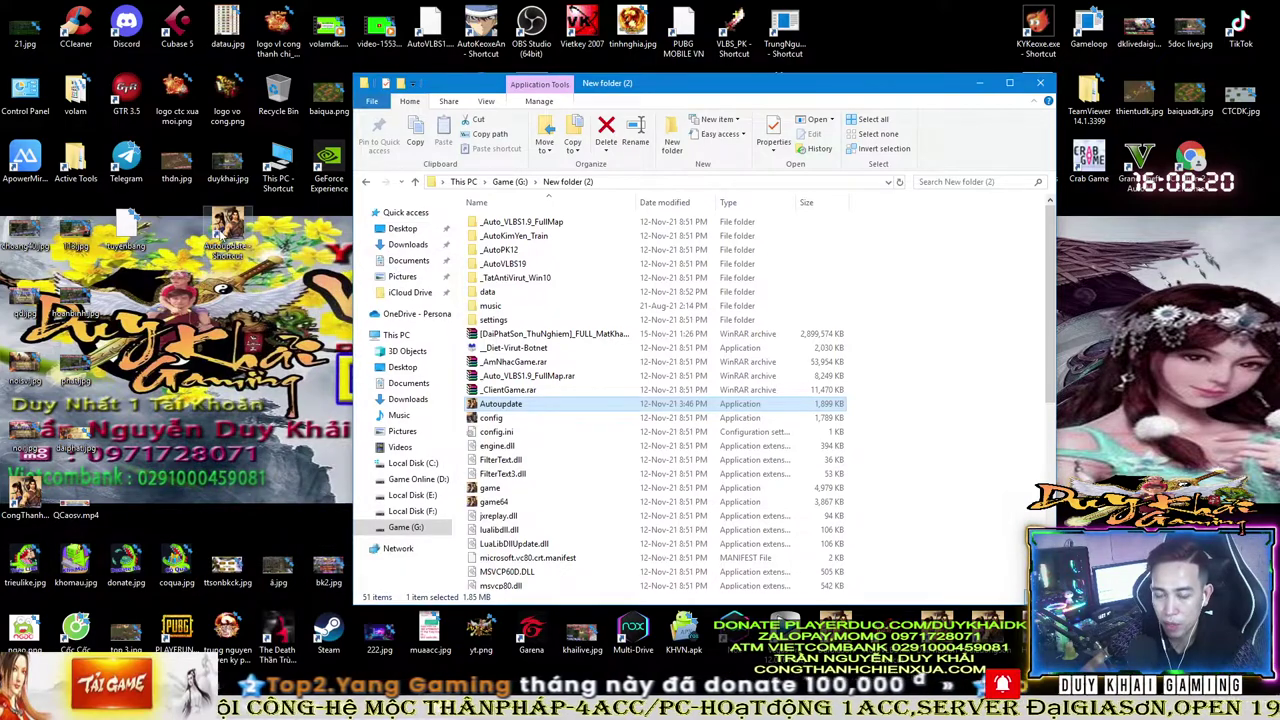
right_click(229, 225)
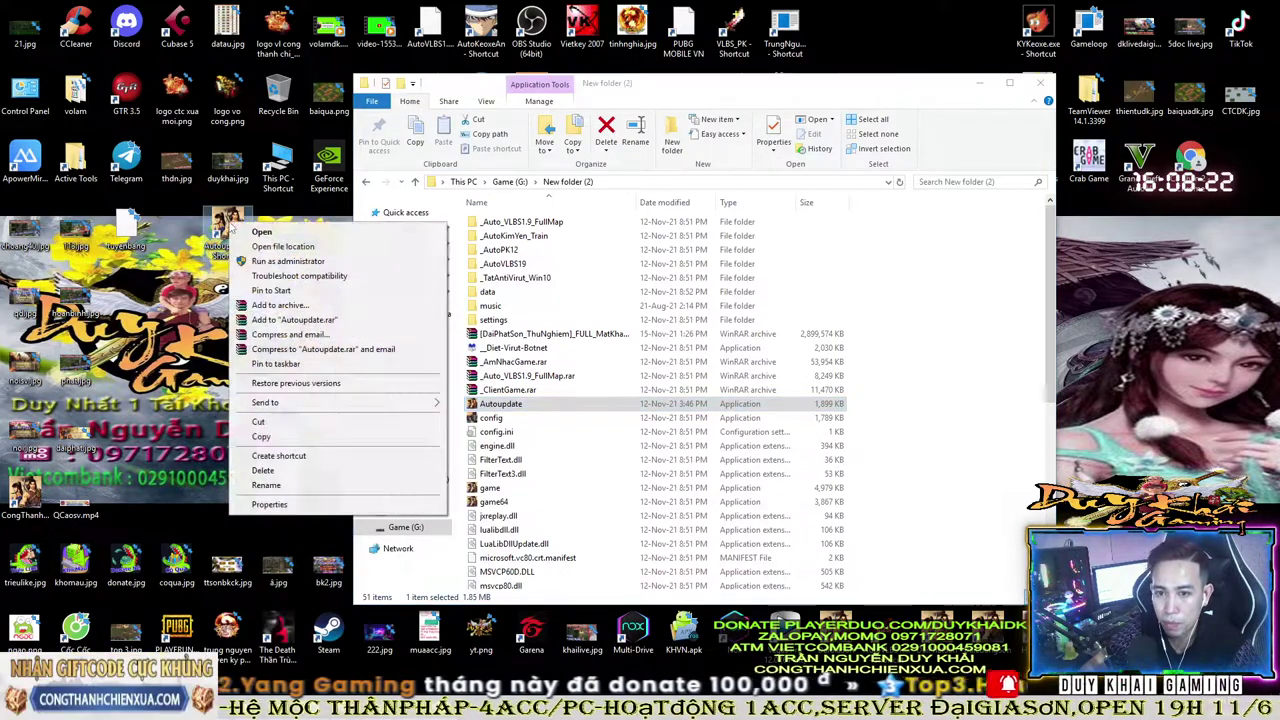
- Run Autoupdate as administrator, wait for the update, and log in with ĐĂNG NHẬP
left_click(275, 262)
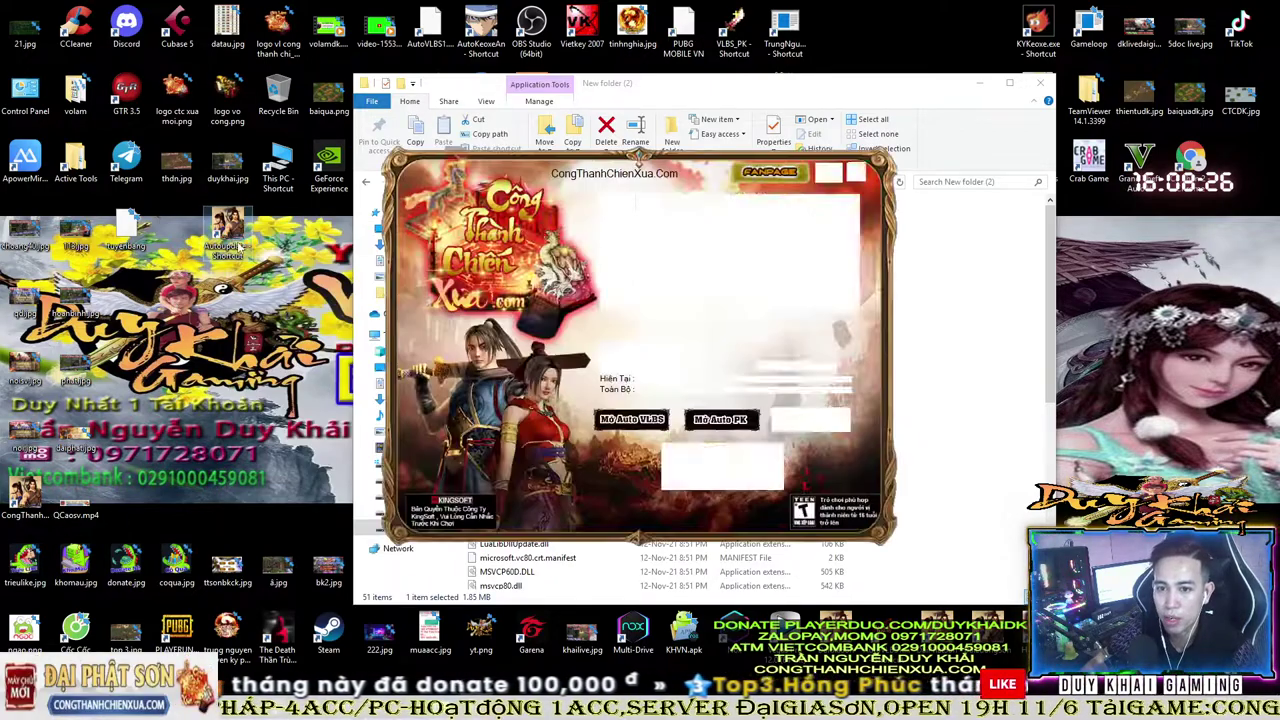
left_click(980, 83)
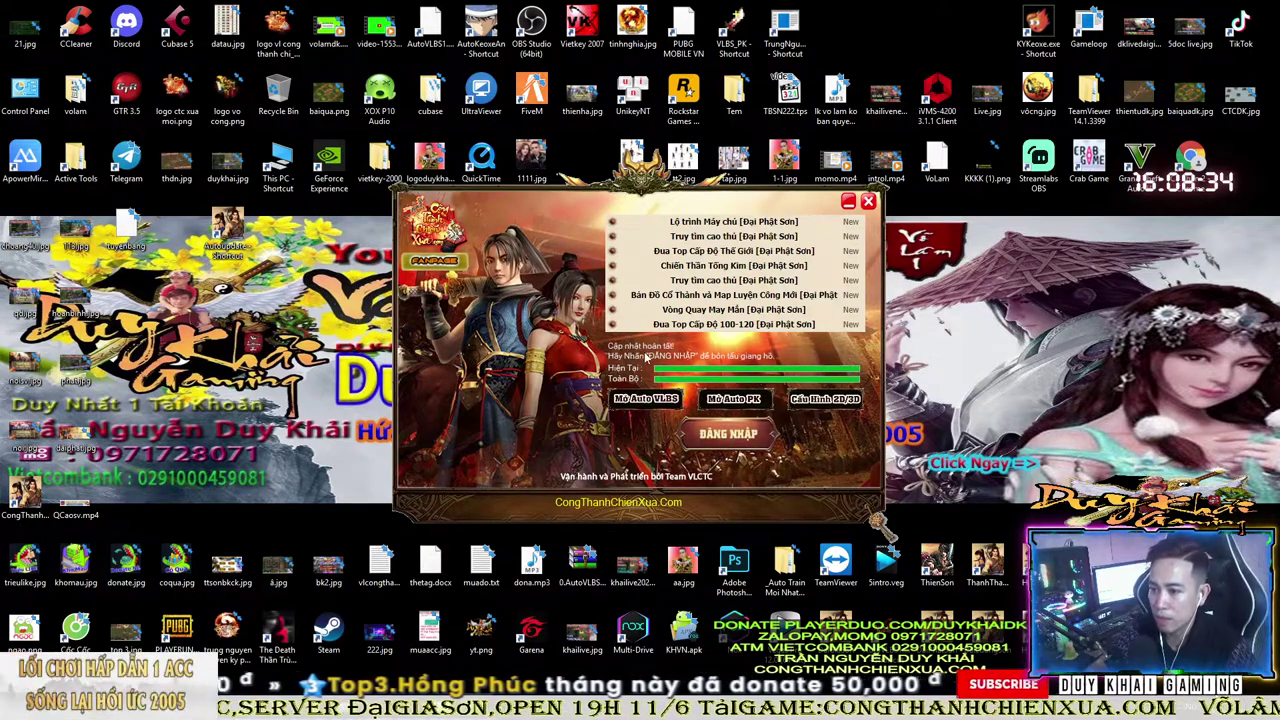
left_click(745, 437)
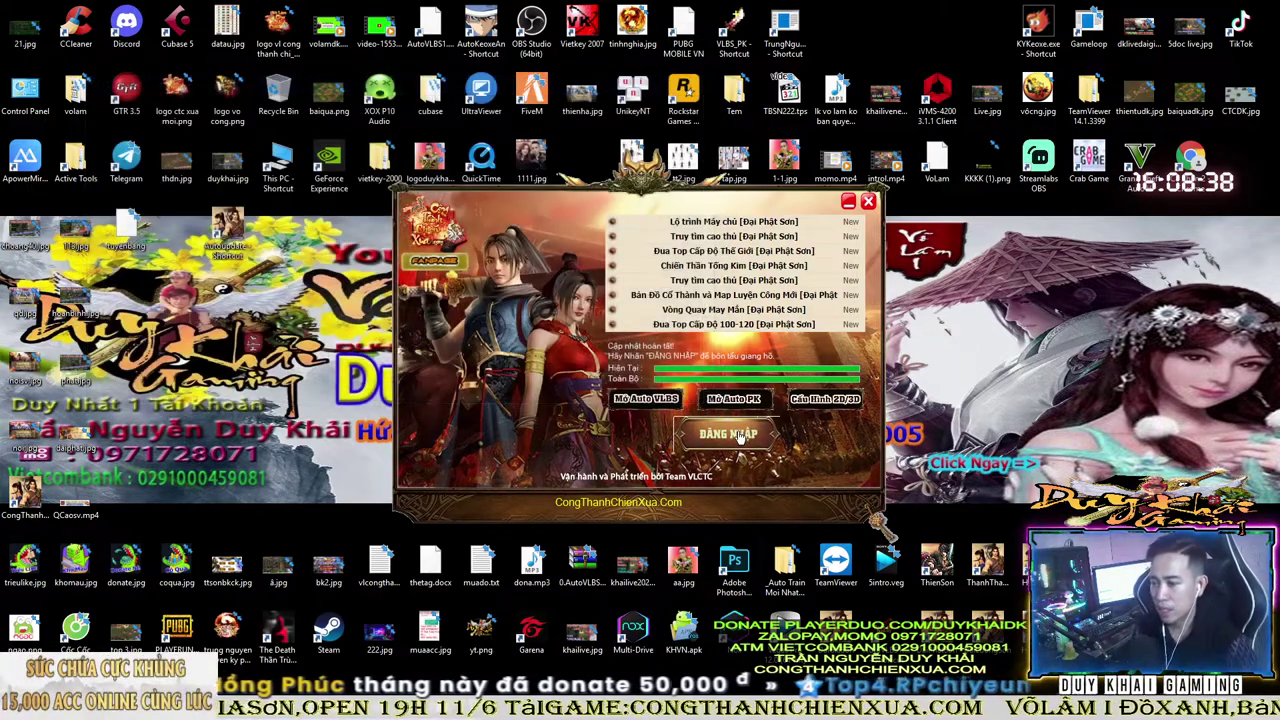
left_click(738, 436)
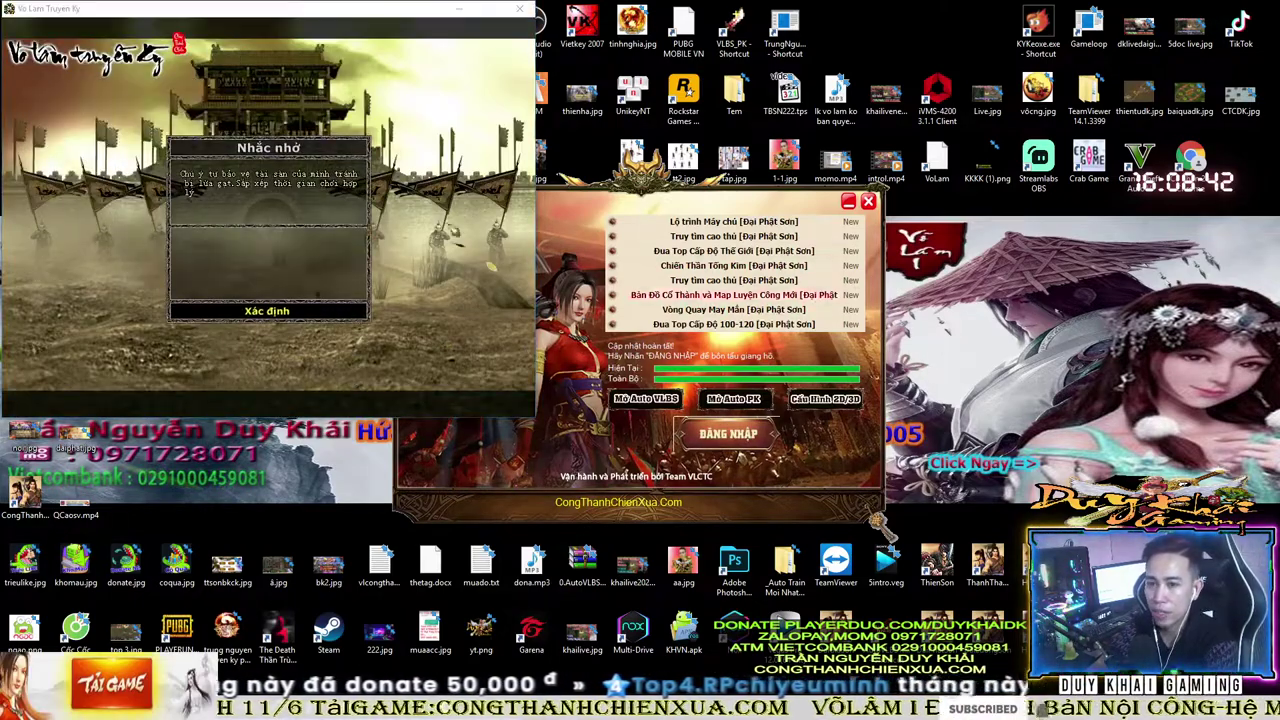
- Dismiss the reminder notice and lower the game's background music and sound volume
left_click(267, 311)
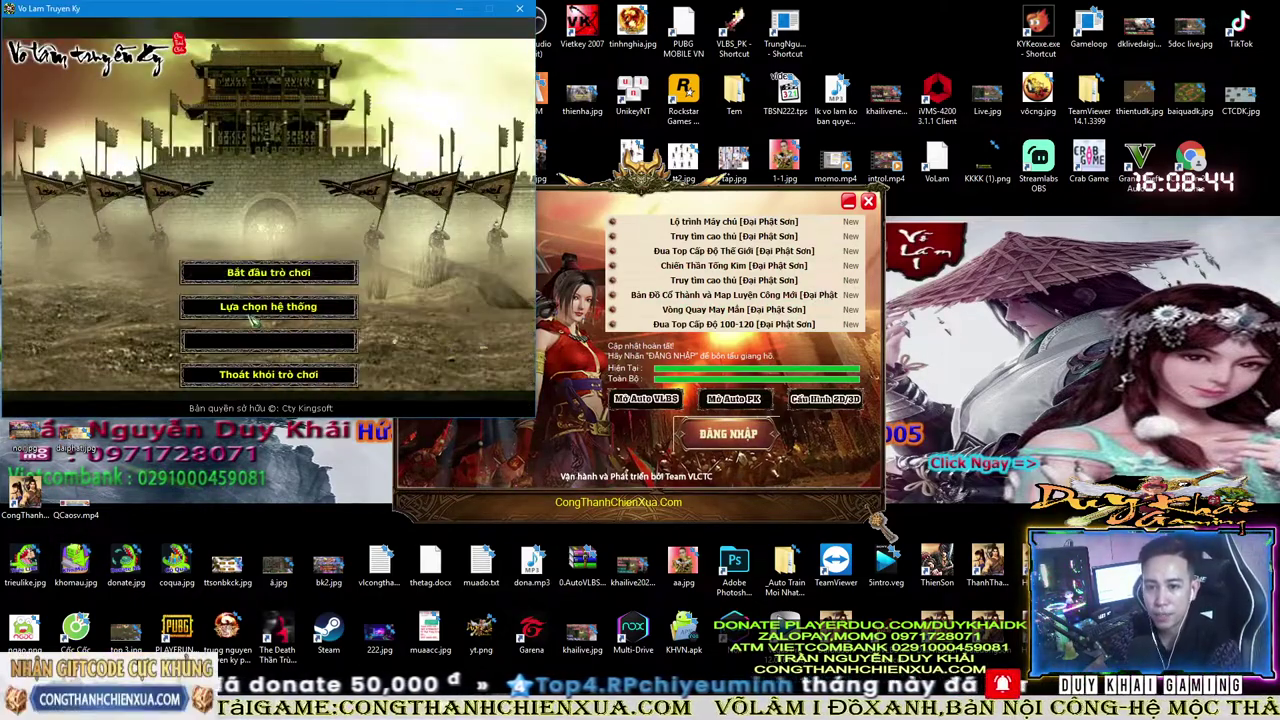
left_click(252, 312)
left_click_drag(313, 178, 284, 198)
left_click(270, 280)
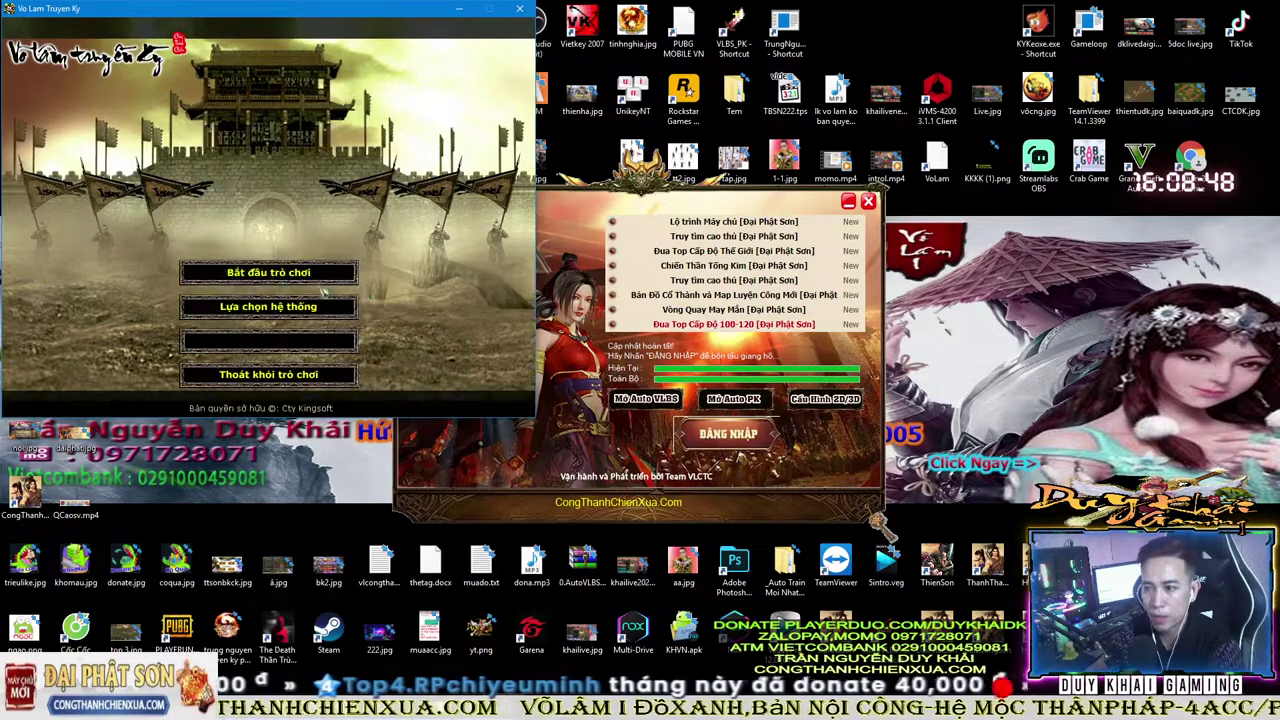
- Open the server list and select the Công Thành Chiến Xưa server group
left_click_drag(360, 8, 790, 18)
left_click(680, 292)
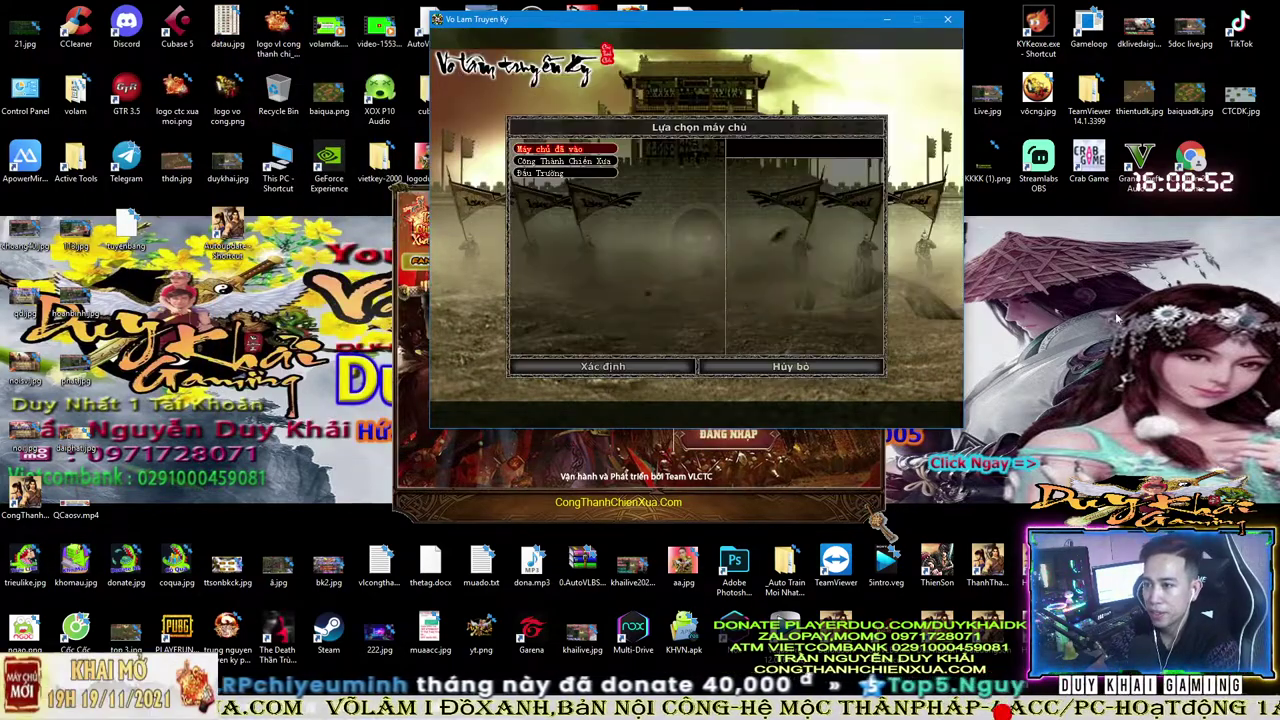
left_click(572, 163)
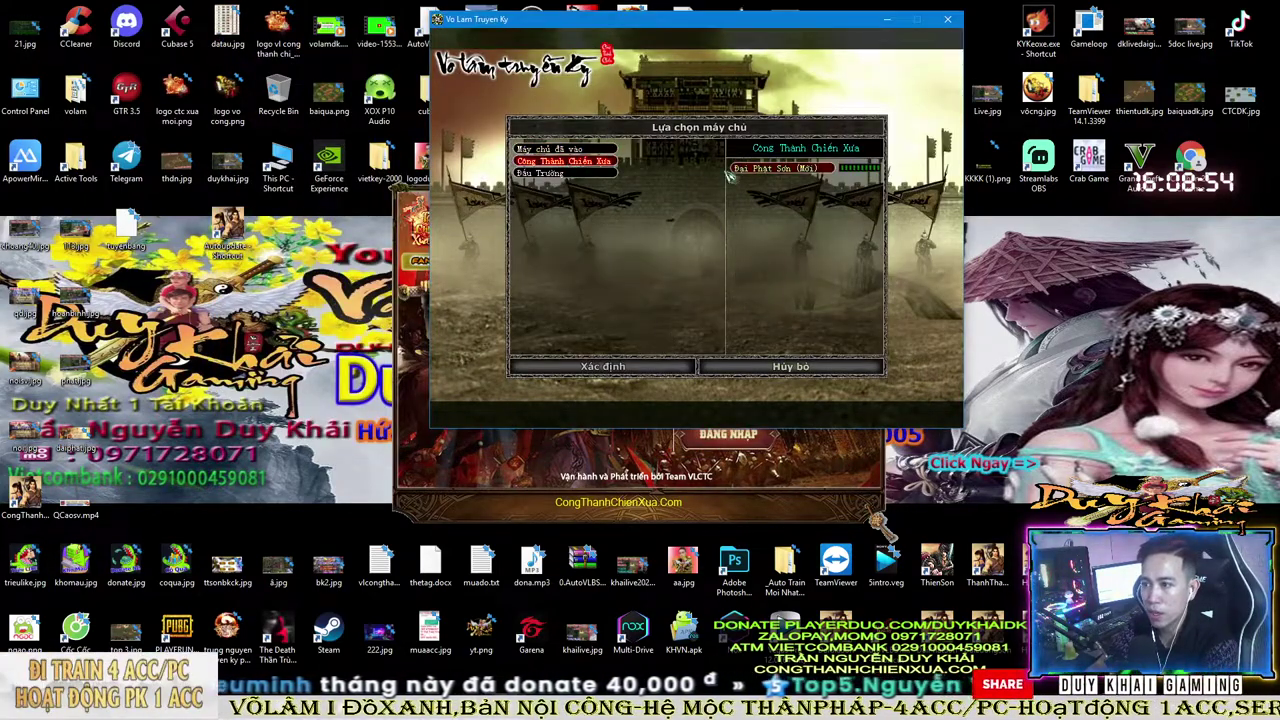
left_click(539, 174)
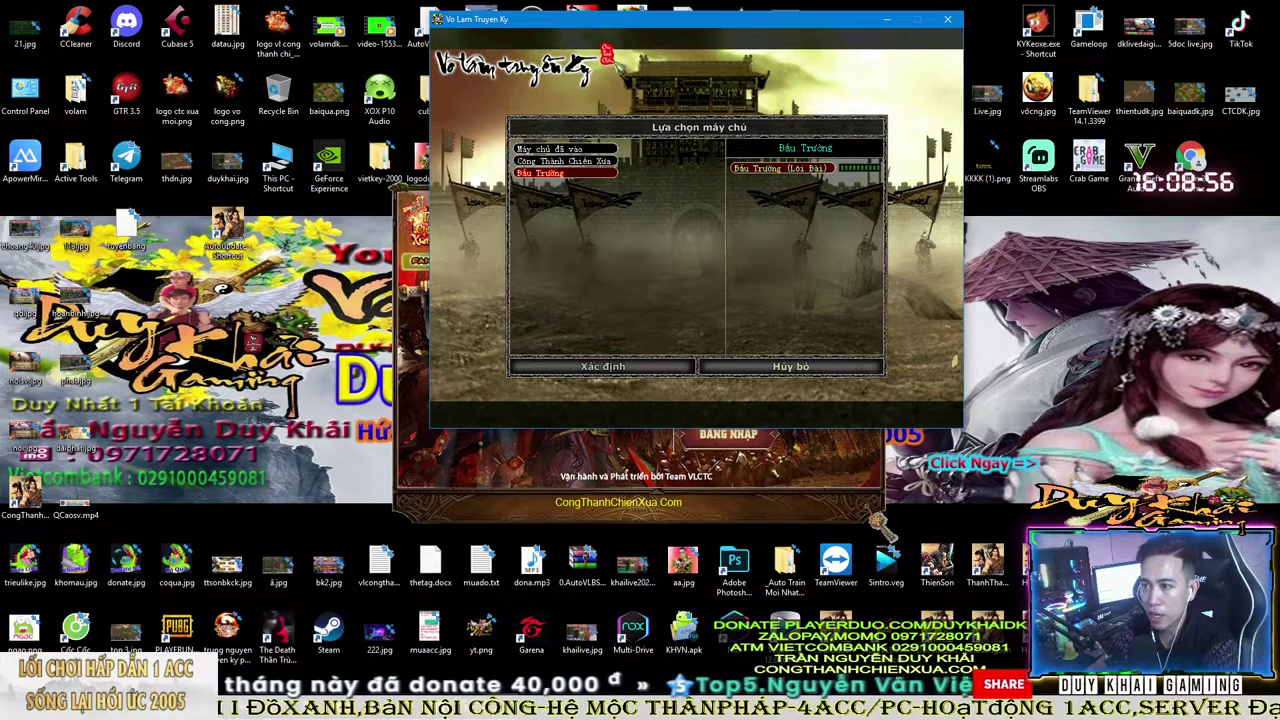
left_click_drag(640, 31, 604, 33)
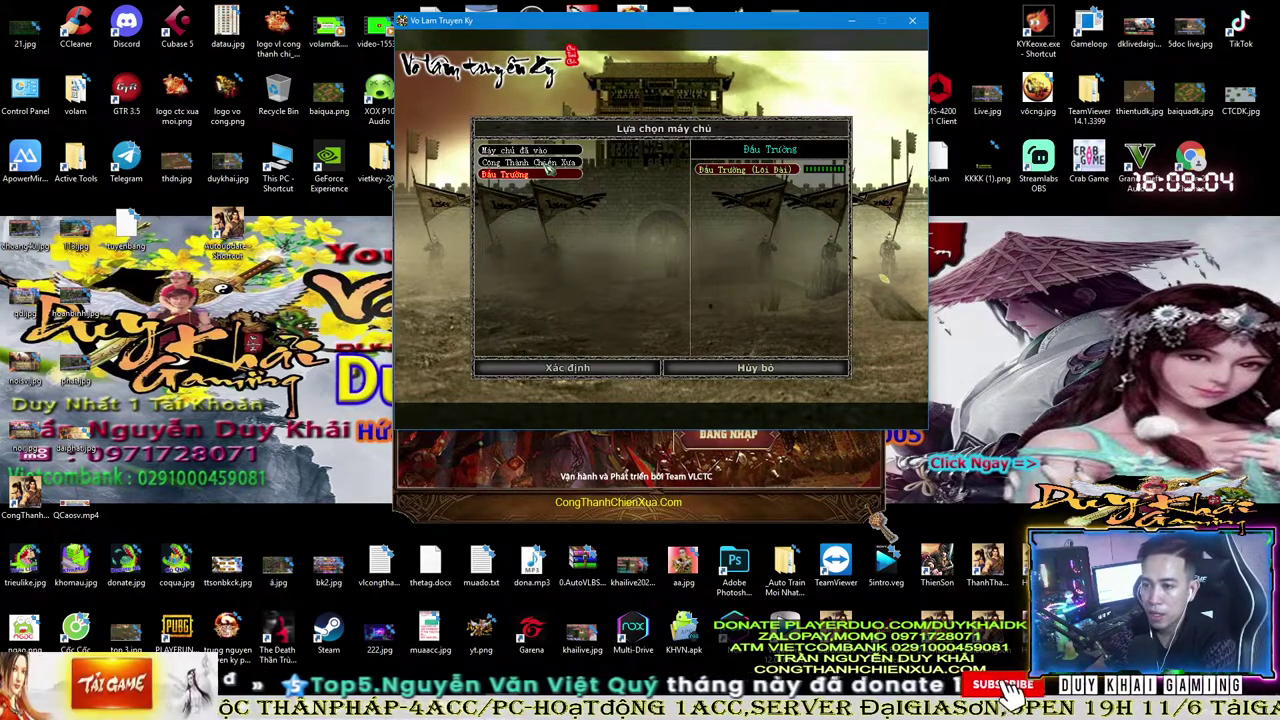
left_click(546, 163)
- Confirm the server and log in with the account username and password
key("Return")
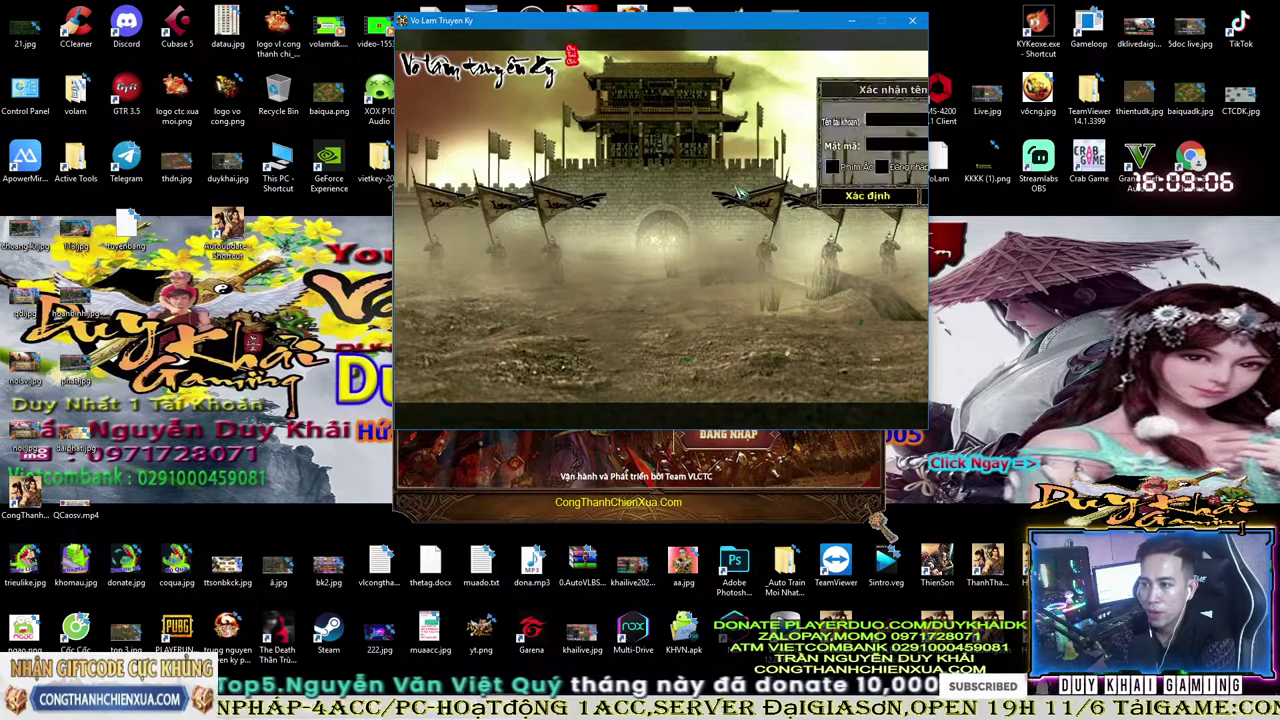
type("vl.dai.phatsonat2")
left_click(750, 257)
type("******")
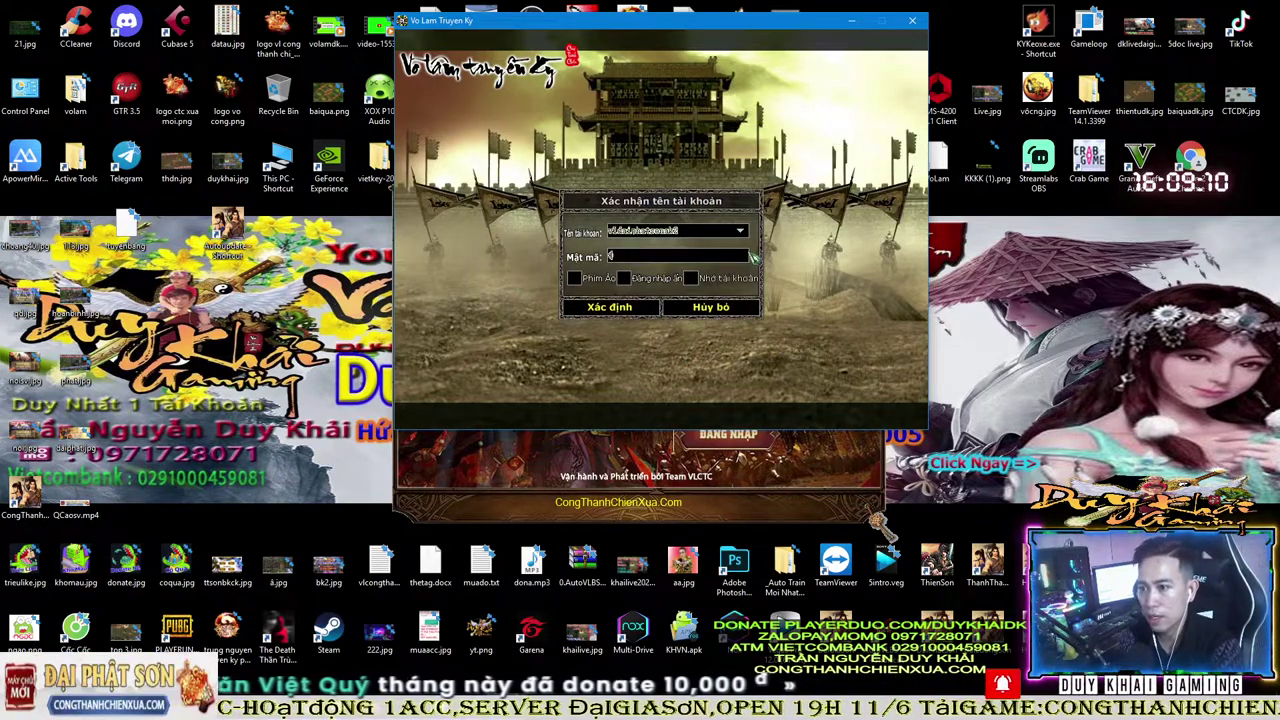
key("Return")
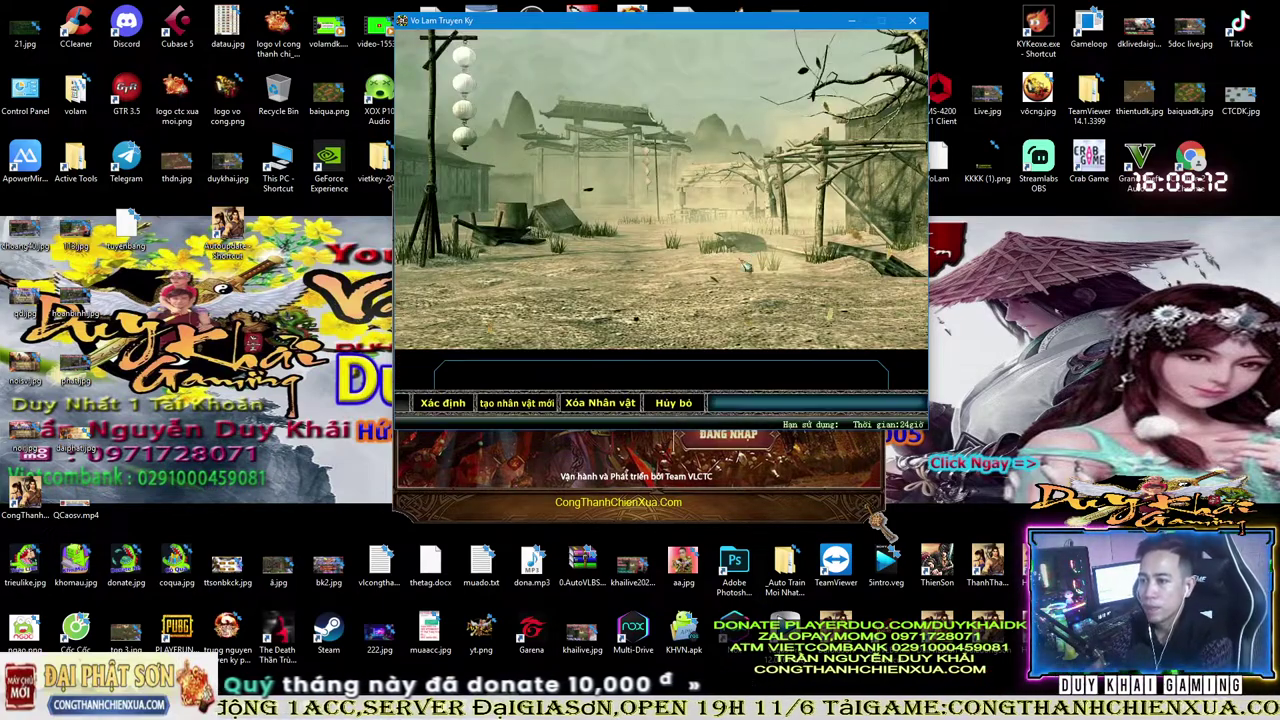
- Start a new character and confirm Đạo Hương thôn as its starting village
left_click_drag(708, 25, 682, 112)
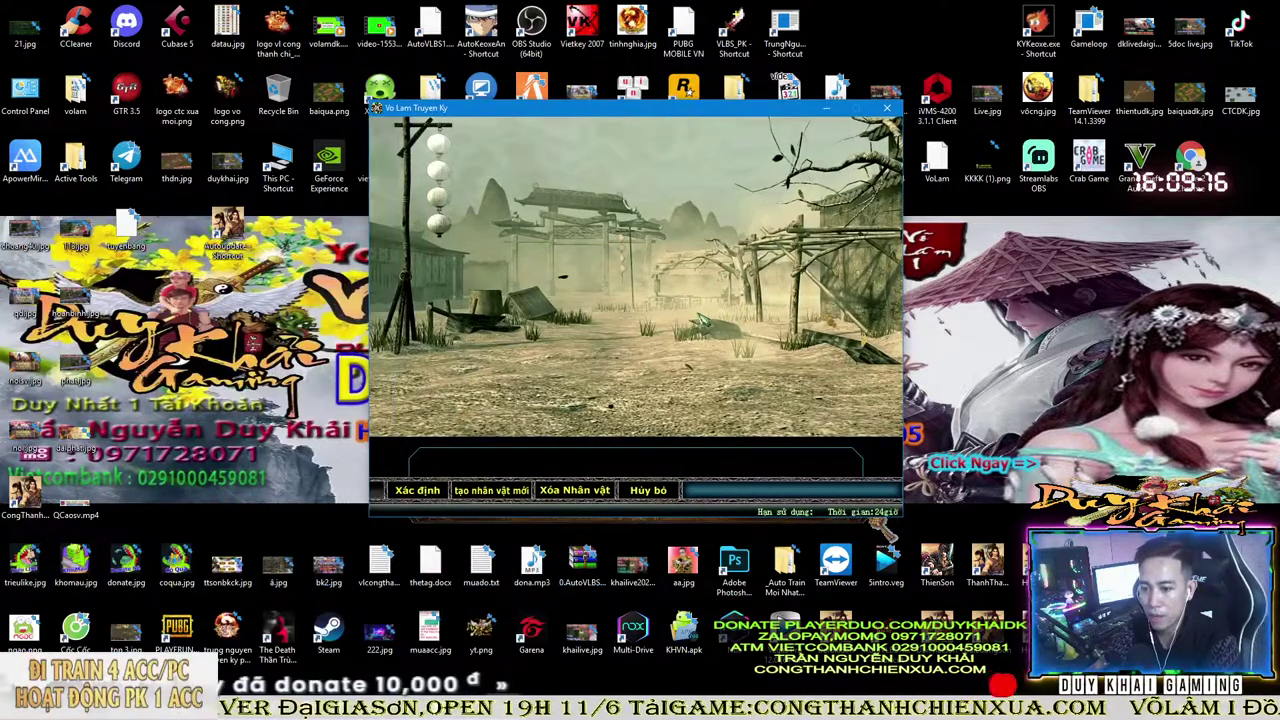
left_click(505, 490)
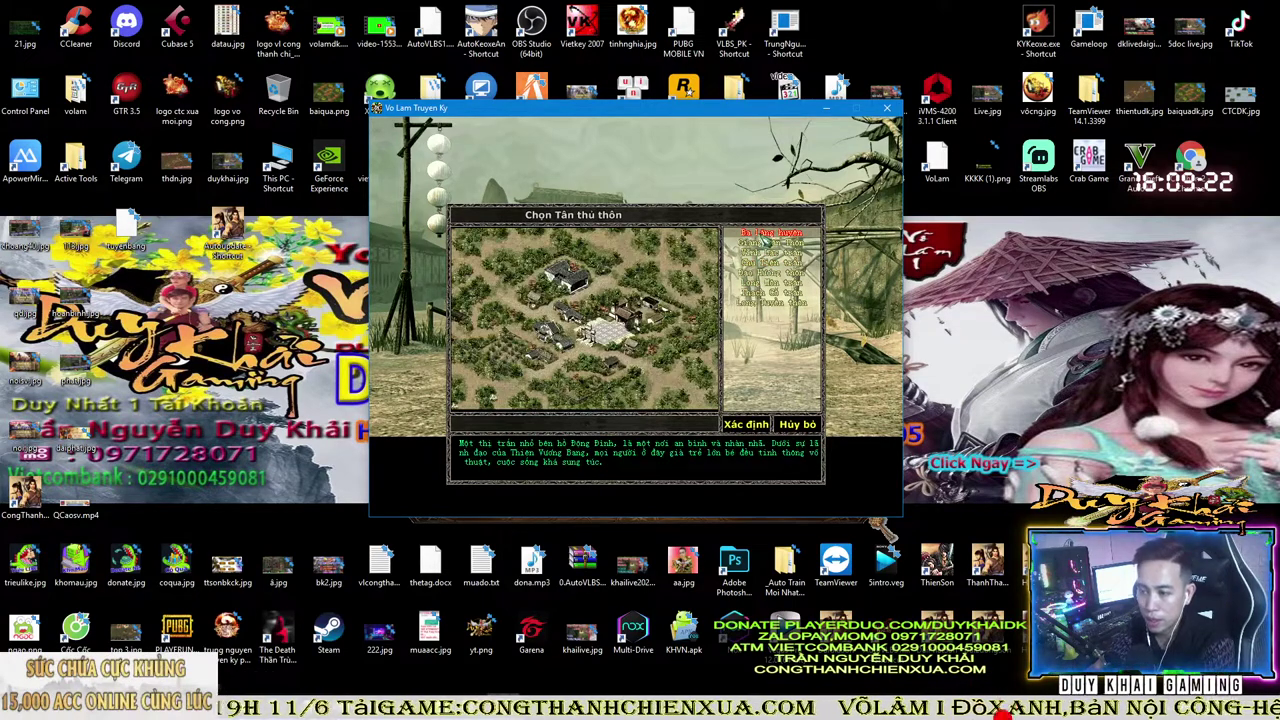
left_click_drag(700, 109, 708, 63)
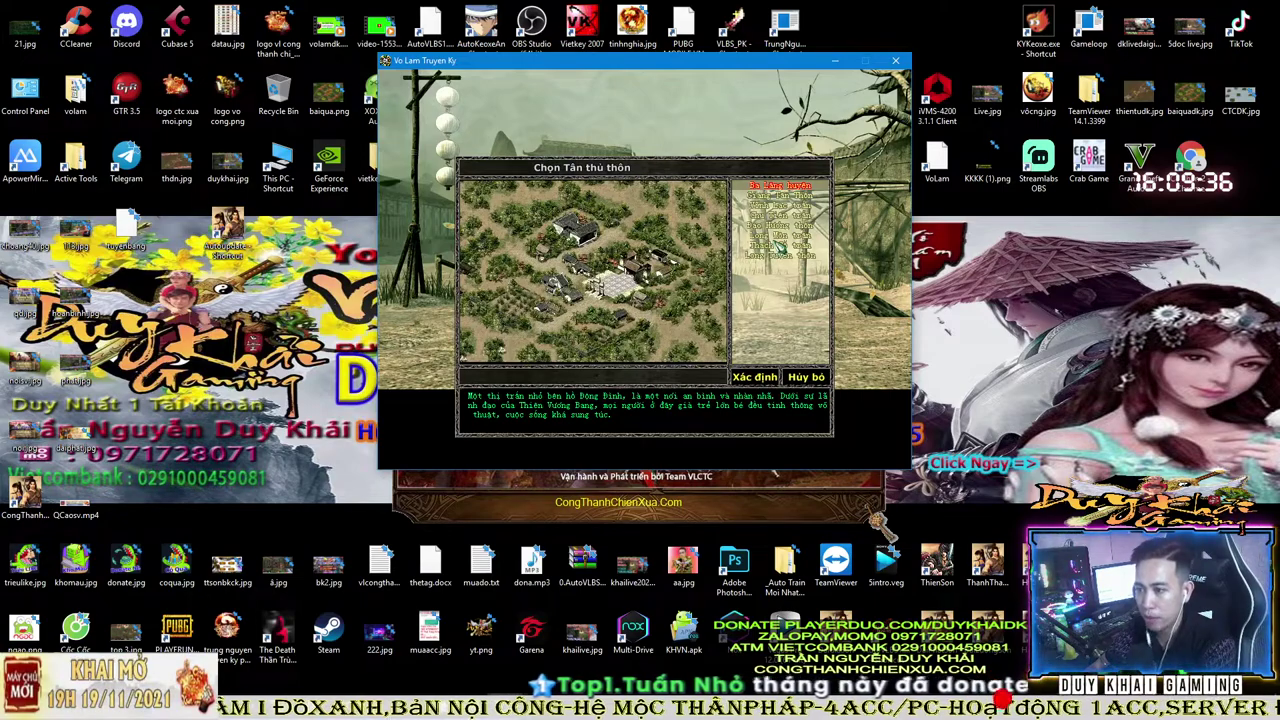
left_click(778, 237)
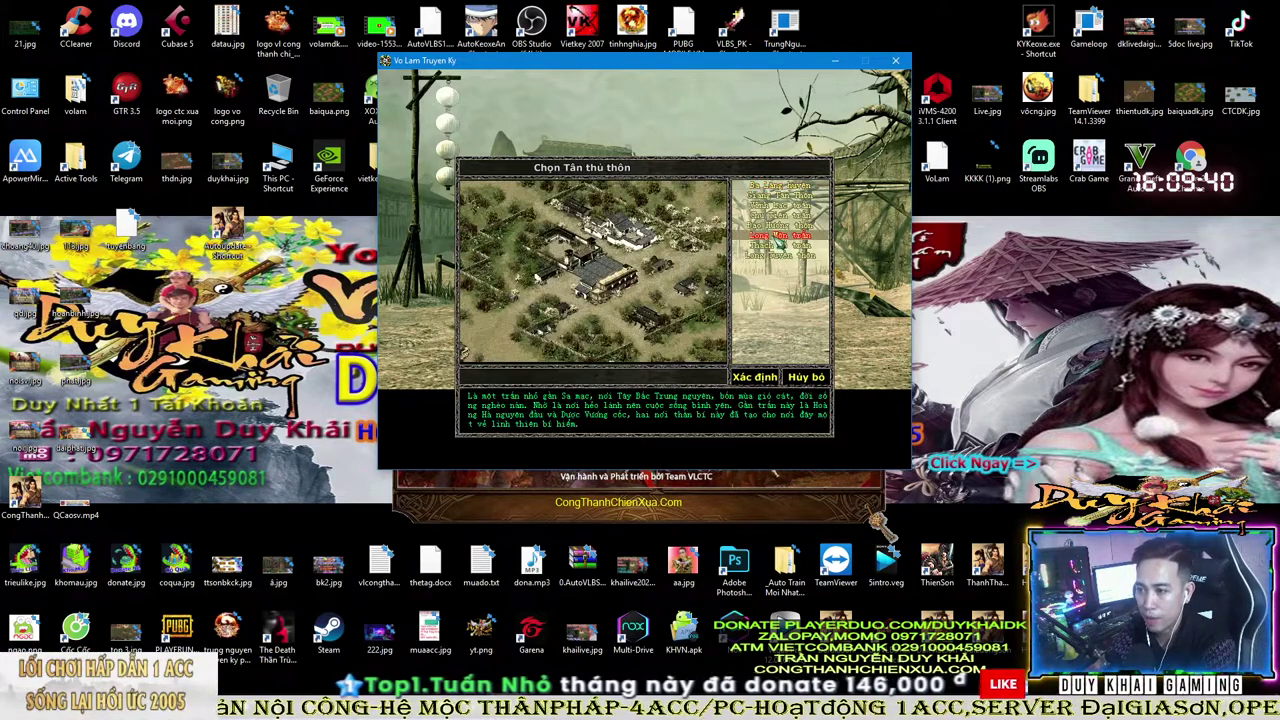
left_click(780, 227)
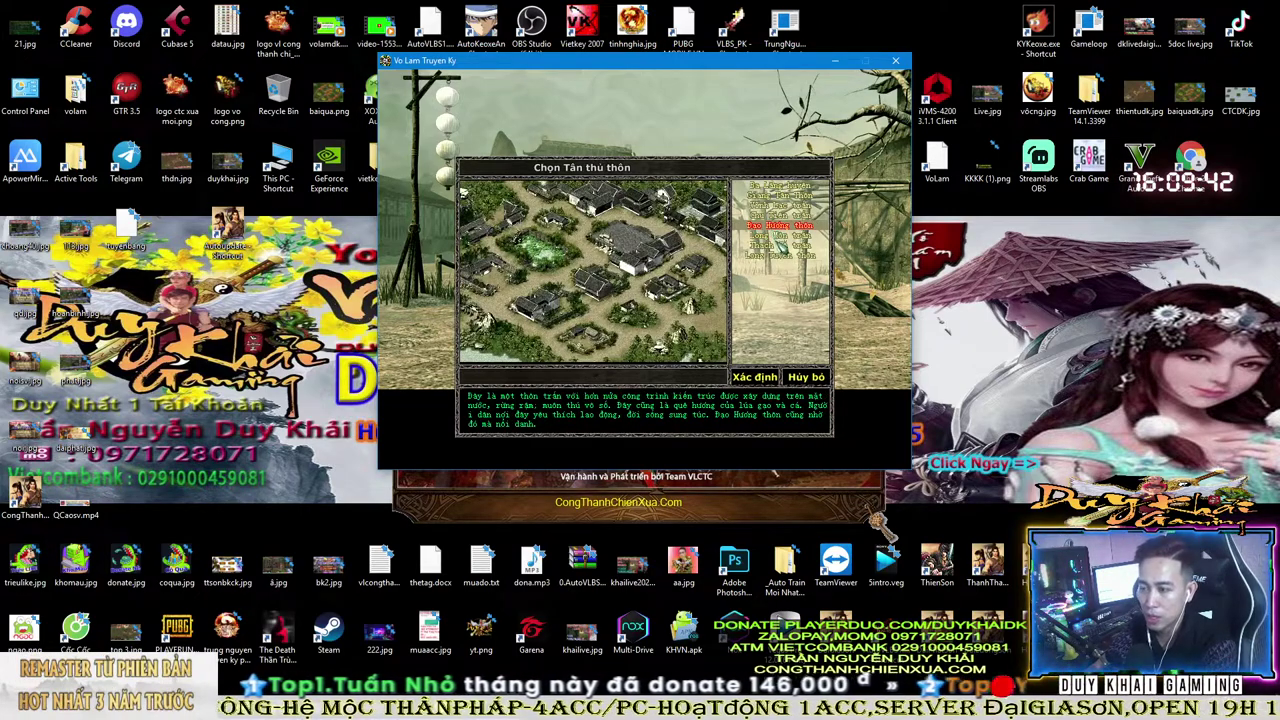
left_click_drag(731, 66, 738, 63)
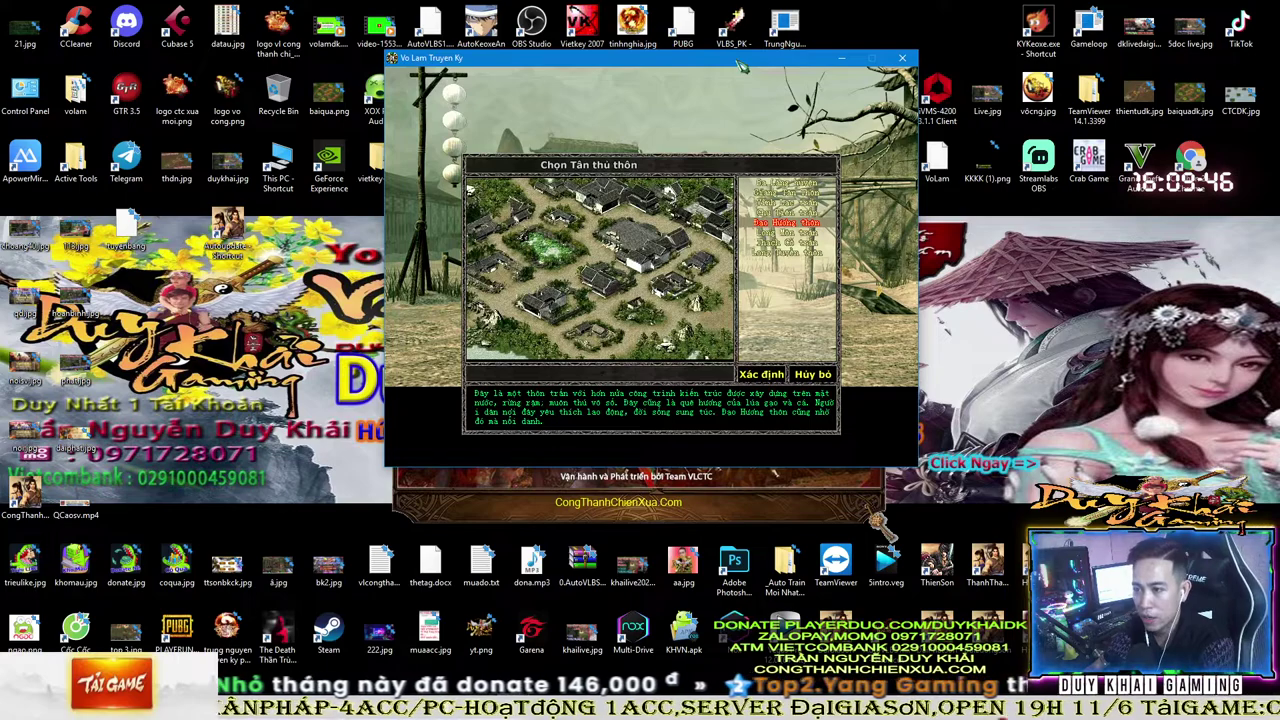
key("Return")
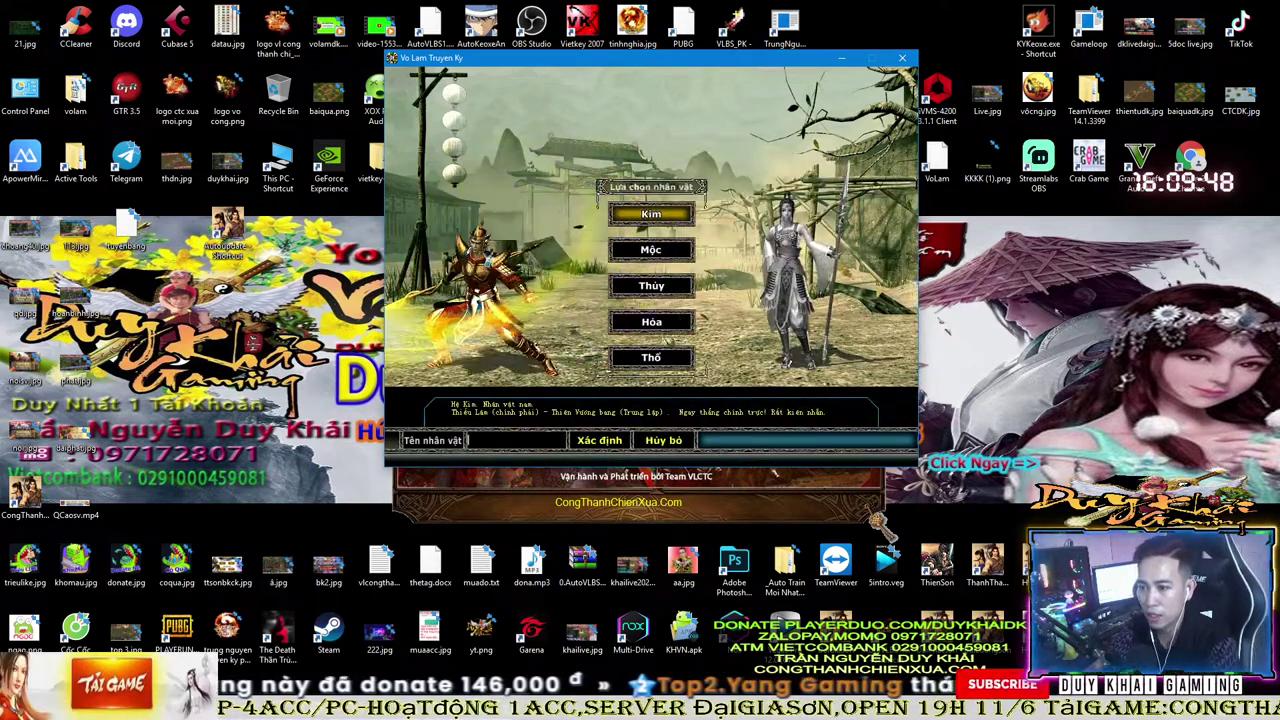
- Choose the Mộc element for the new character, then launch Vietkey 2007 from the desktop
left_click(662, 252)
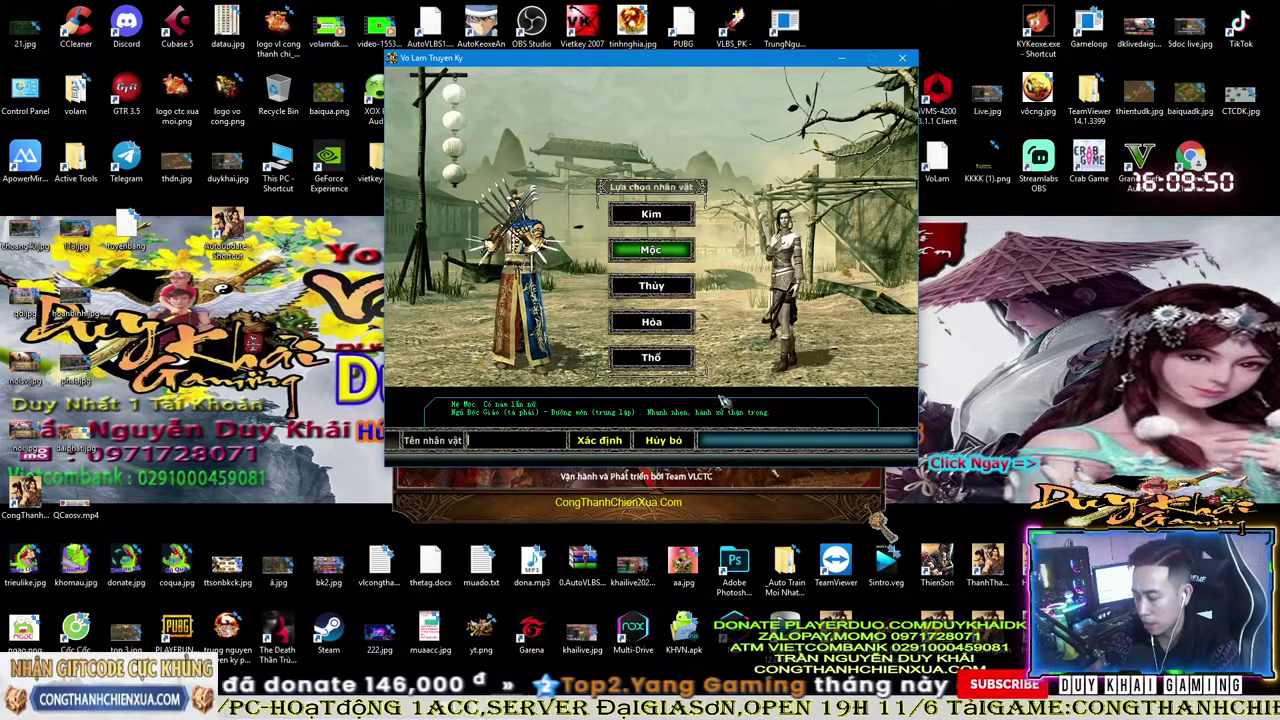
left_click_drag(641, 63, 607, 82)
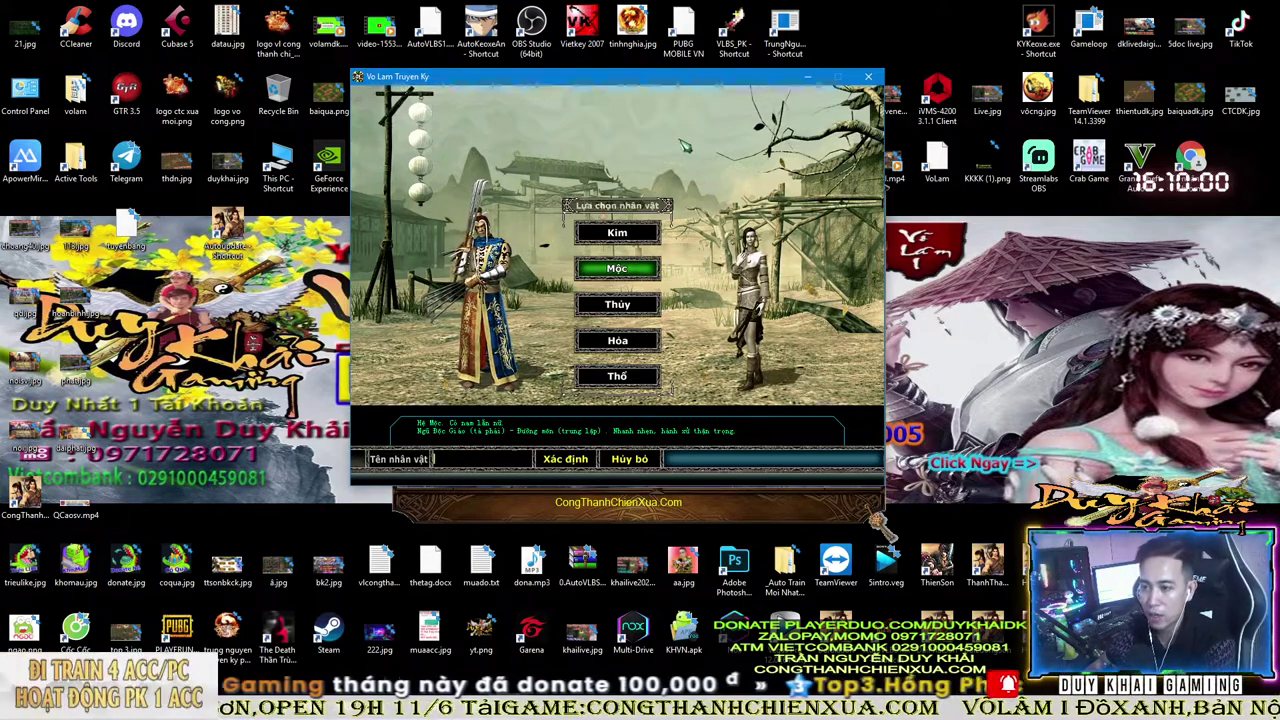
double_click(586, 26)
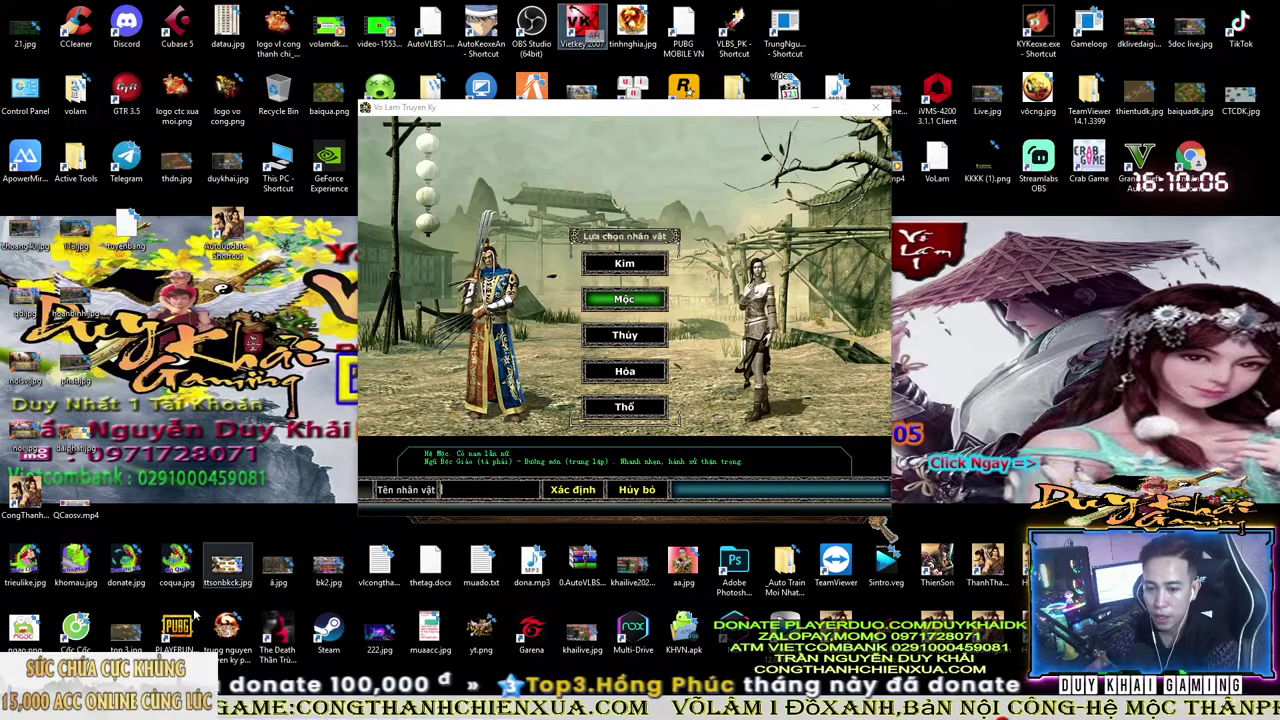
- Google 'tai vietkey 2007' in a new Cốc Cốc tab, then minimize the browser
mouse_move(120, 708)
left_click(108, 618)
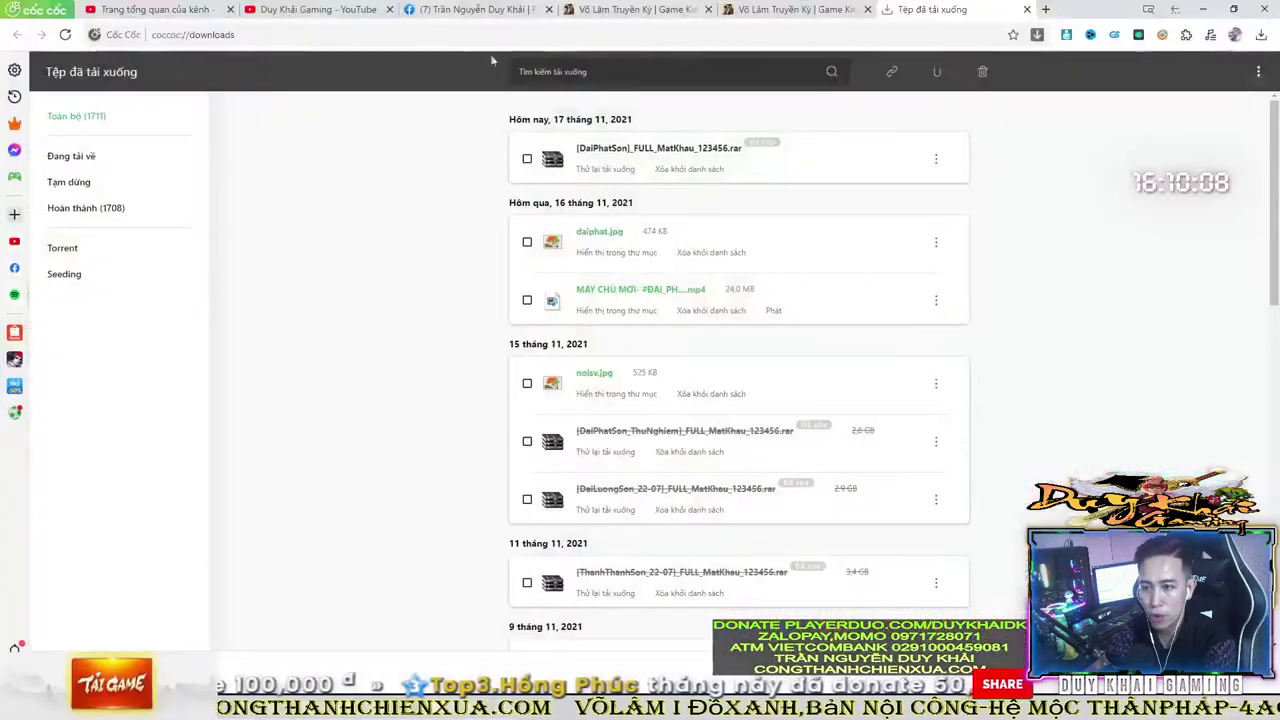
left_click(1047, 9)
type("go")
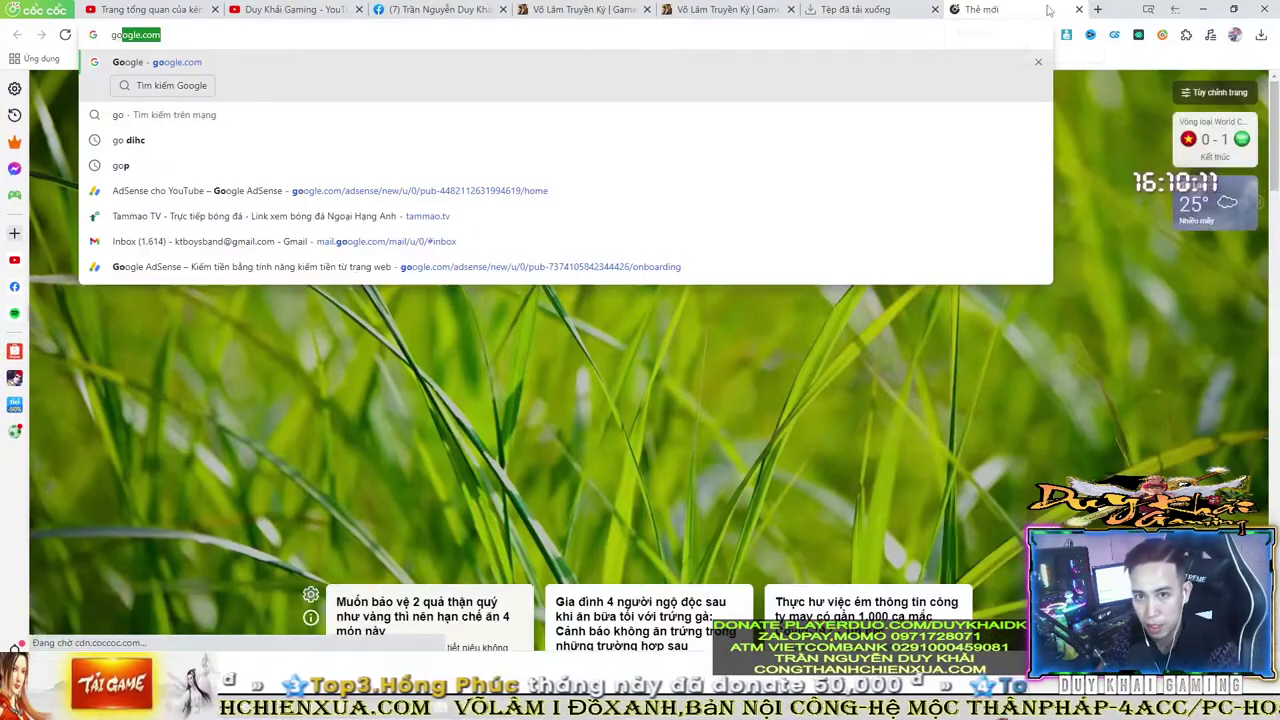
key("Return")
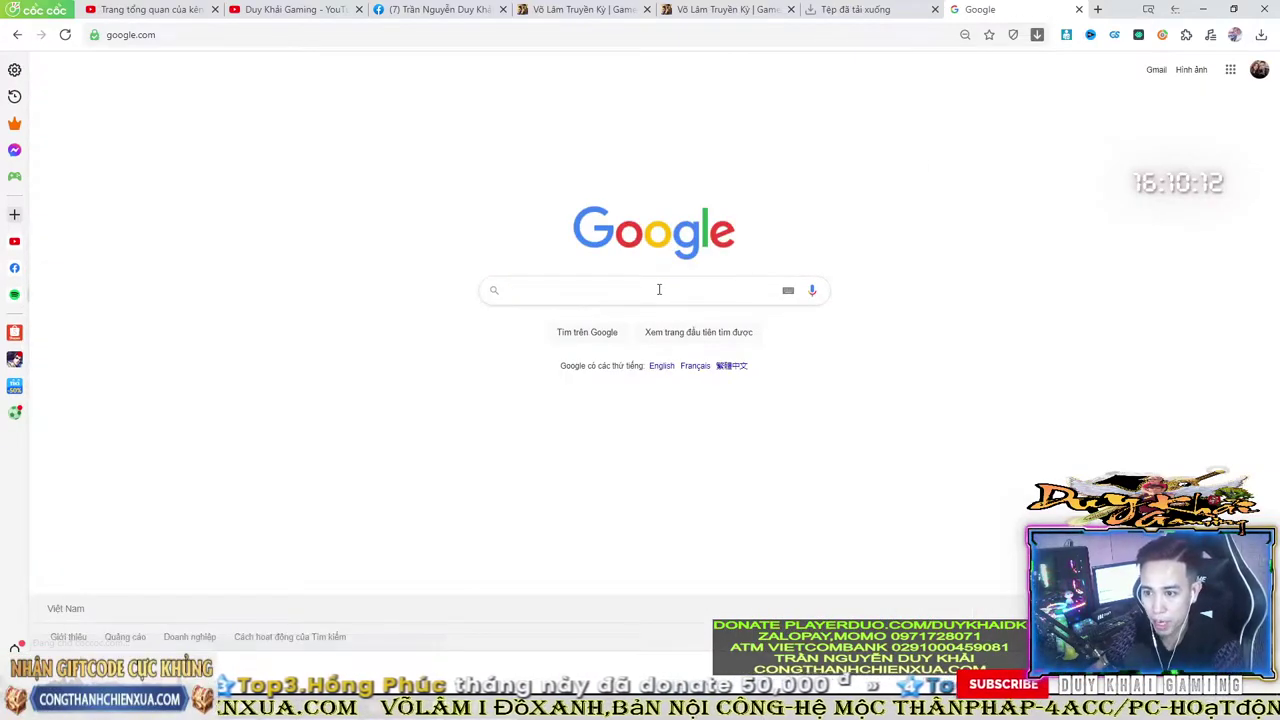
type("tai viet")
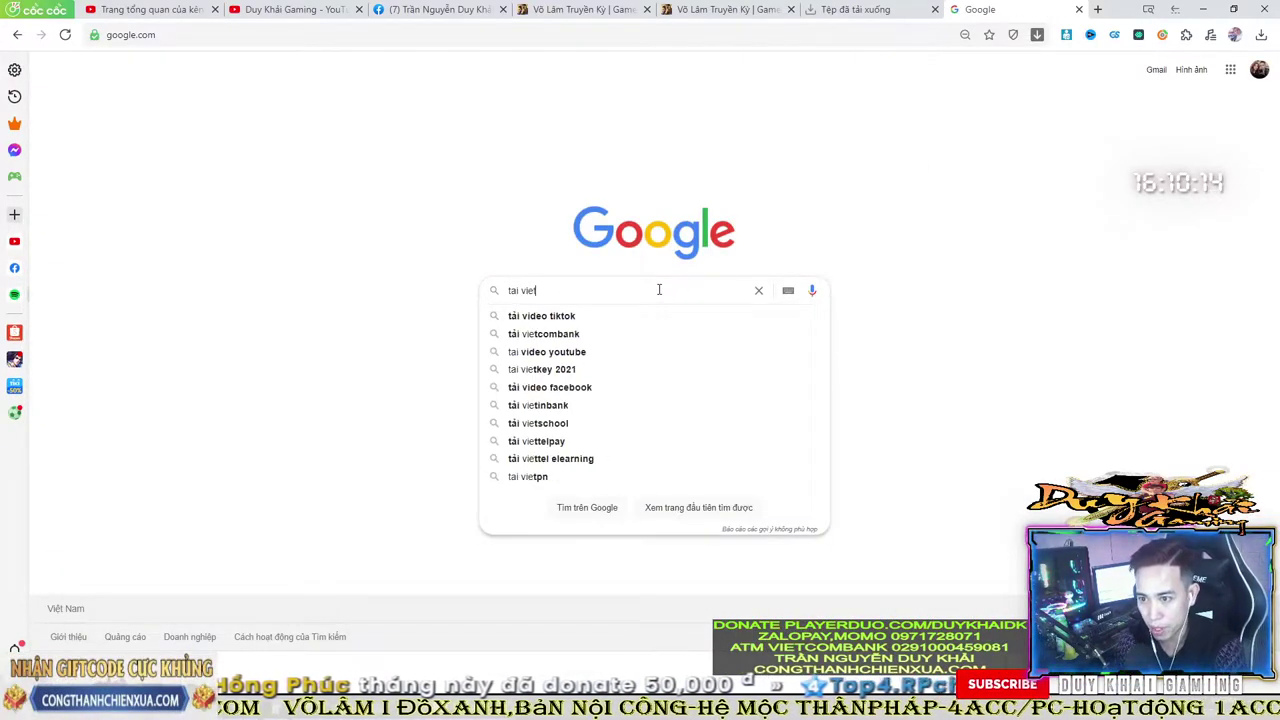
type("key ")
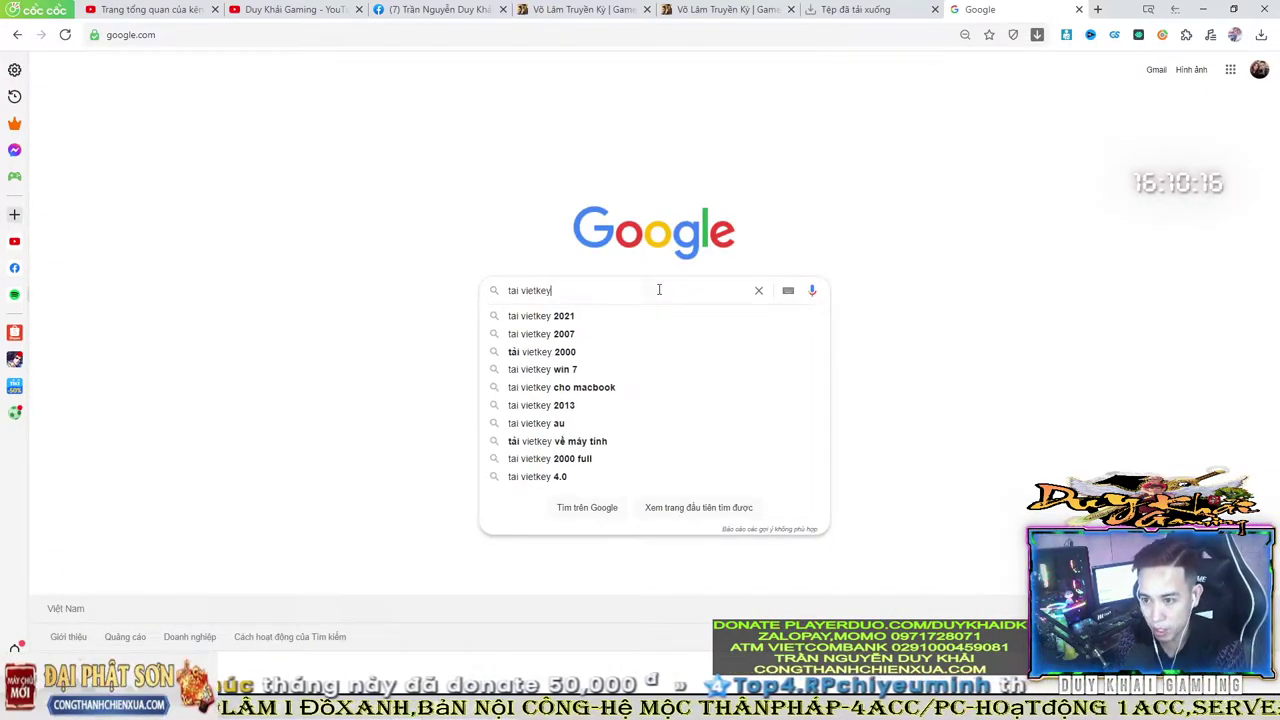
type("2000")
key("BackSpace")
type("7")
key("Return")
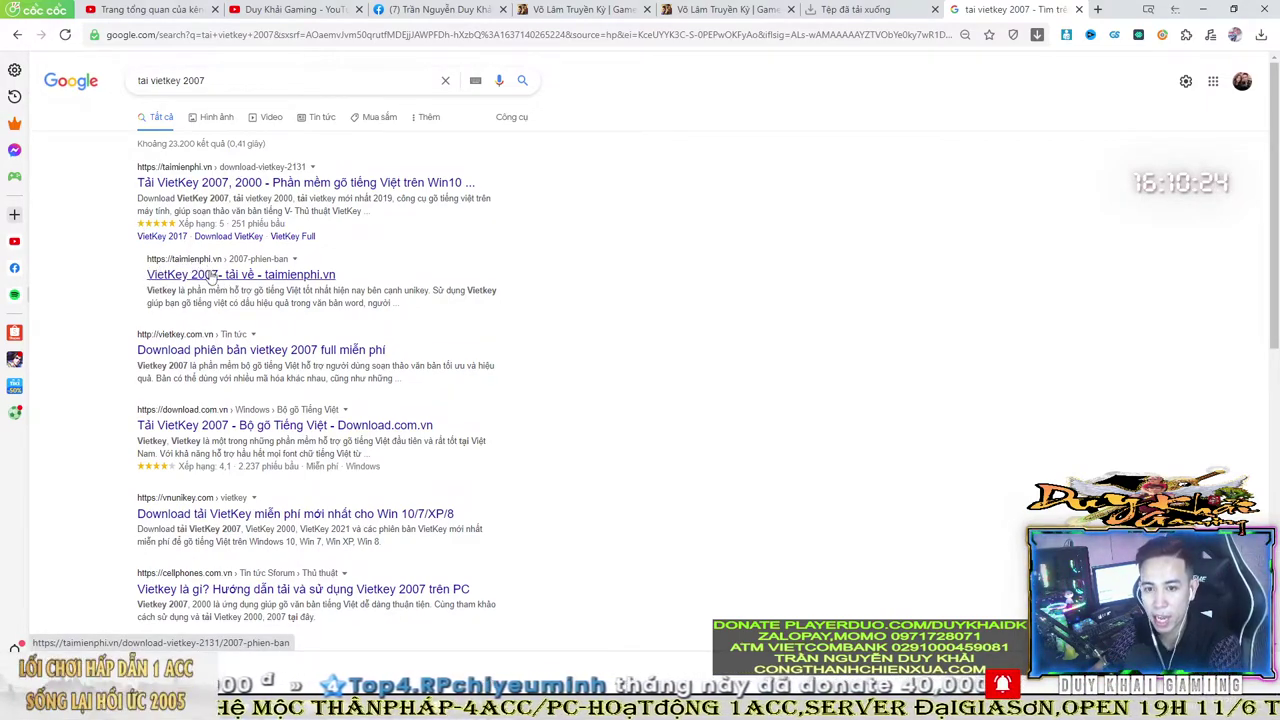
left_click(1203, 9)
- Run the Vietkey 2007 desktop shortcut as administrator
right_click(580, 38)
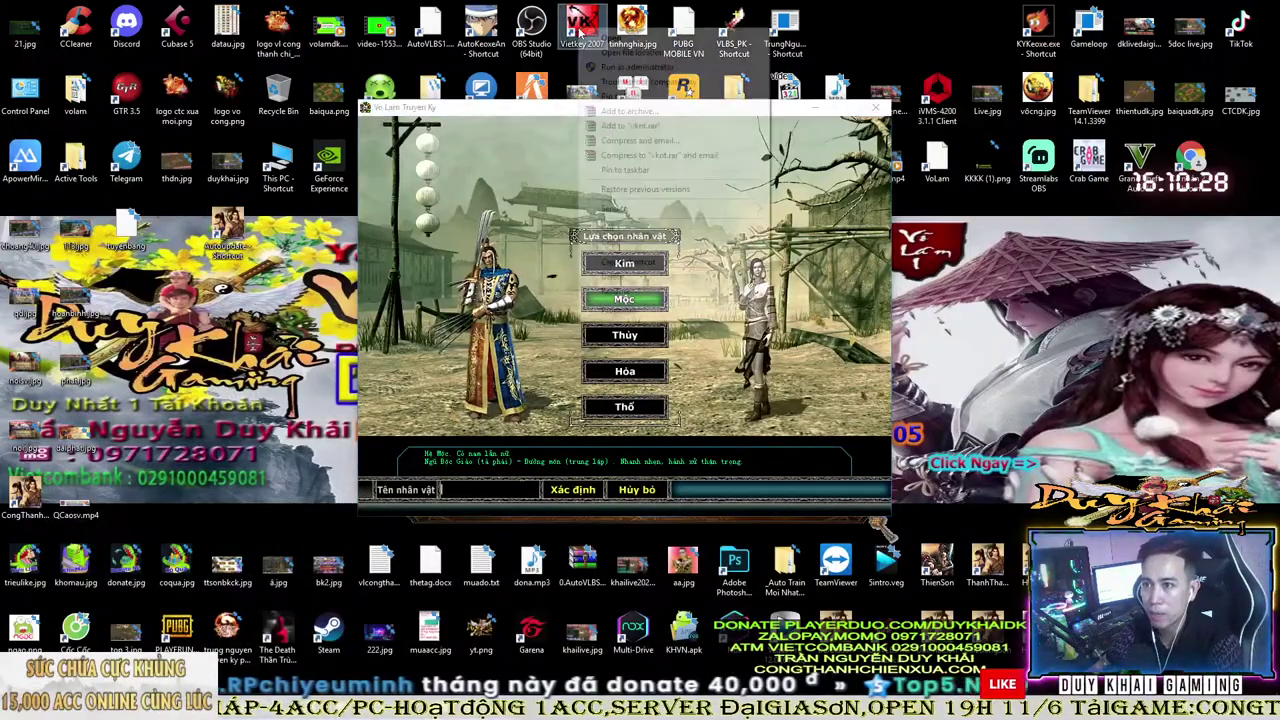
left_click(580, 34)
right_click(583, 32)
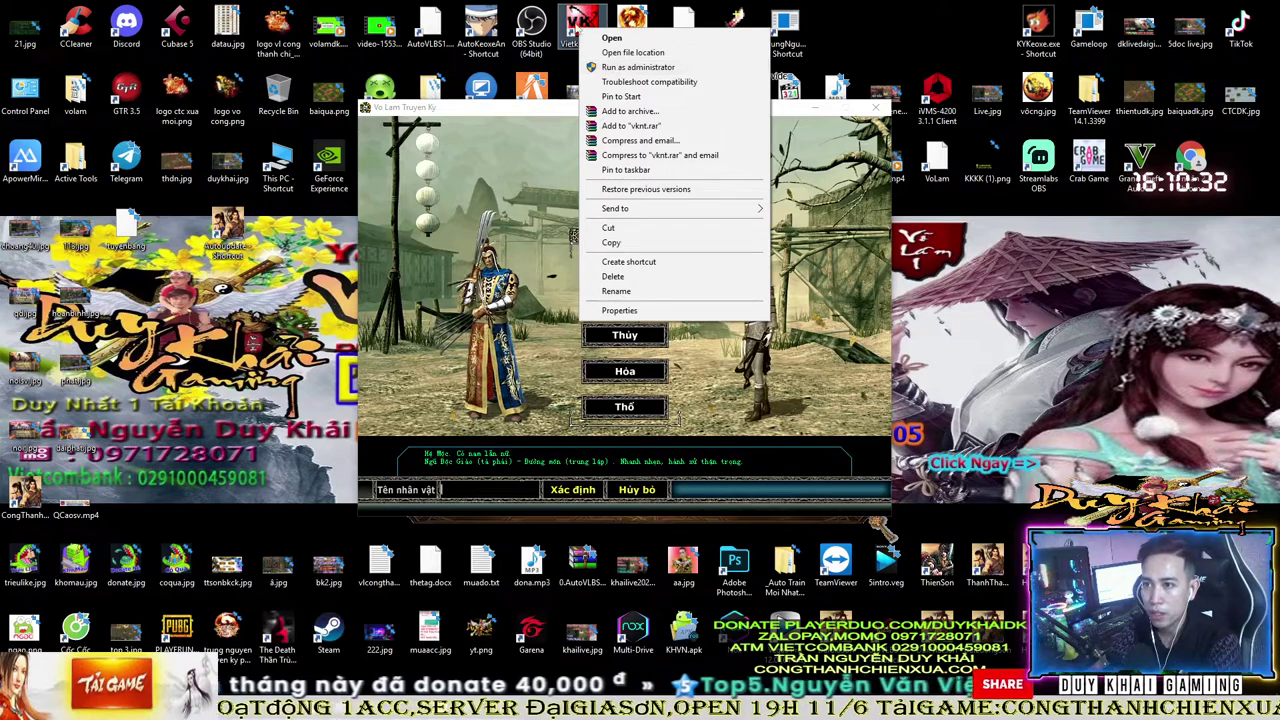
left_click(612, 68)
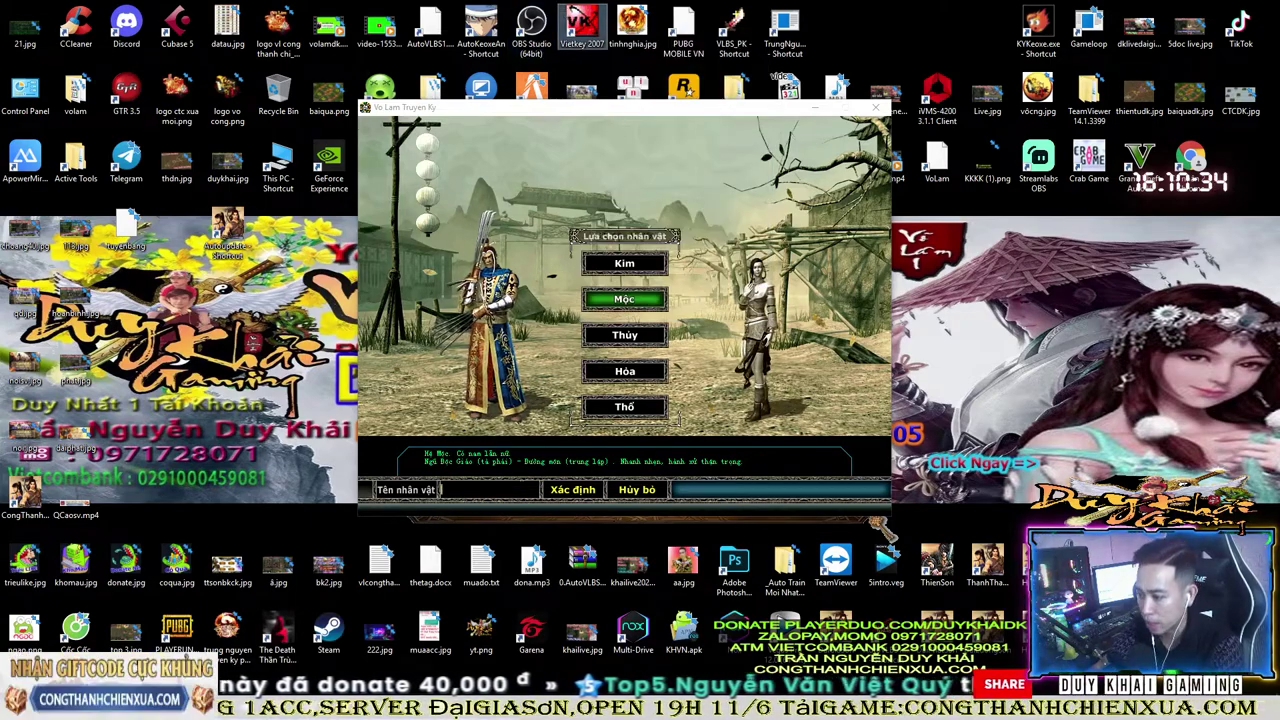